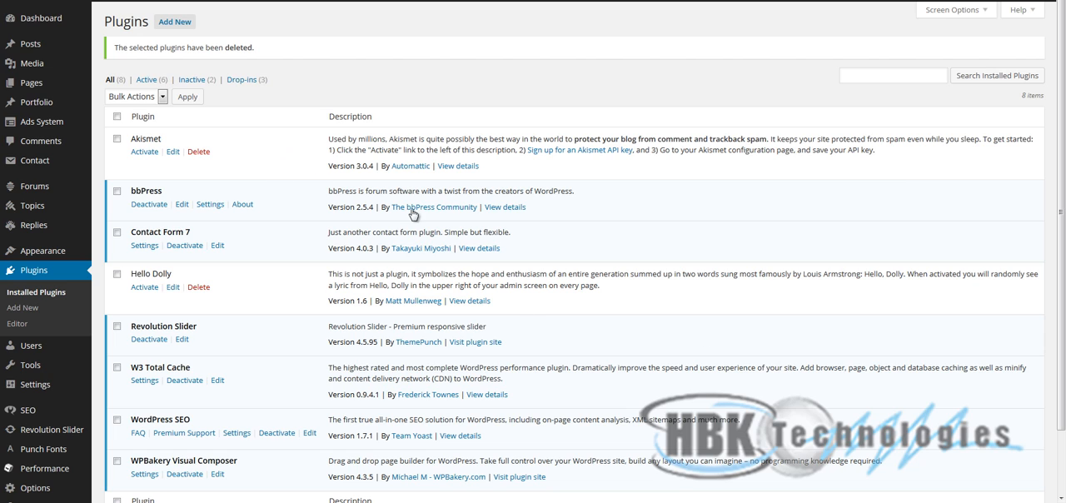
# - Search the WordPress plugin directory for new plugins matching "security"
pyautogui.click(32, 273)
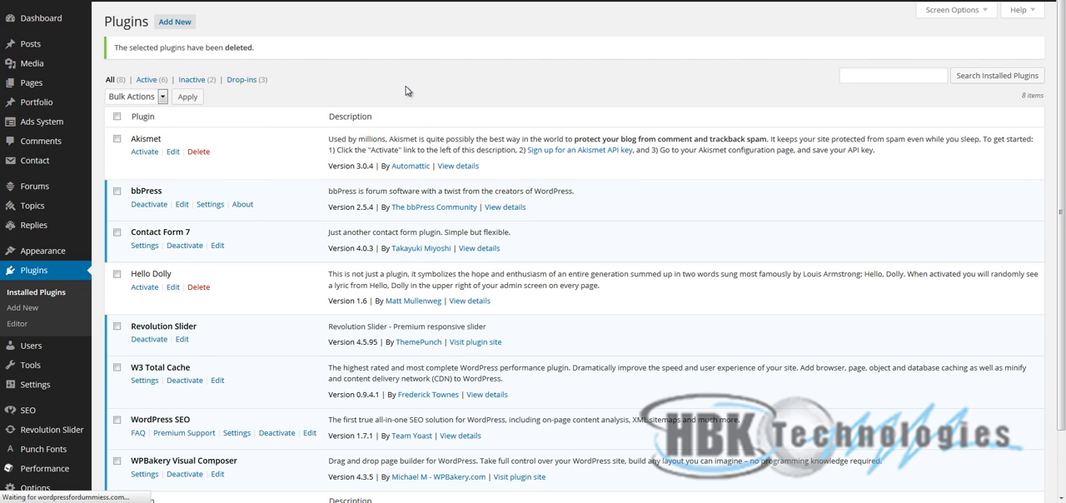
pyautogui.click(182, 23)
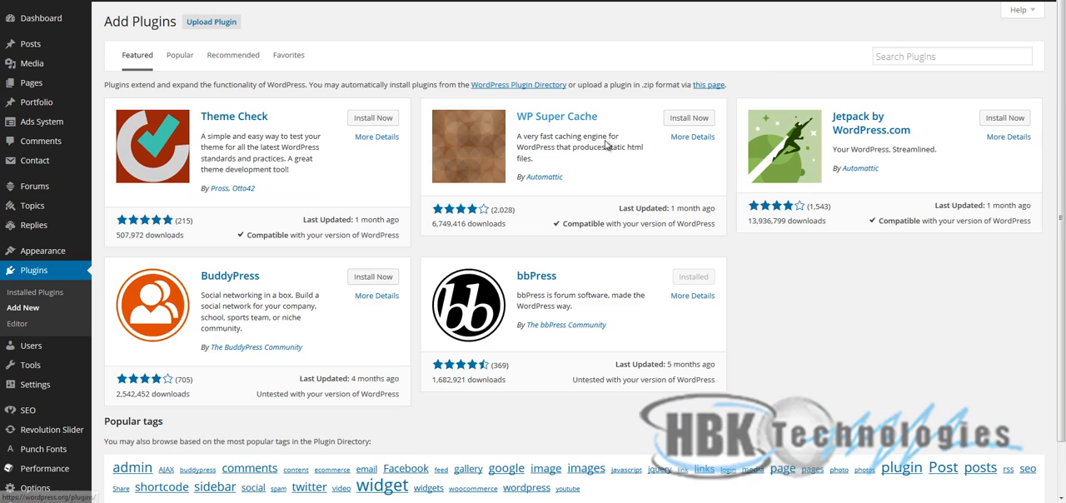
pyautogui.click(897, 61)
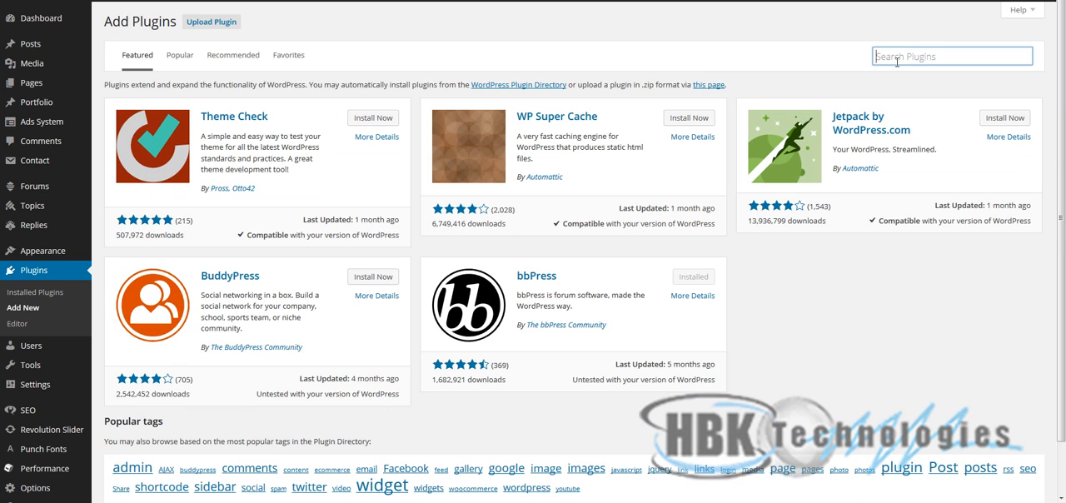
pyautogui.write('security')
pyautogui.press('Return')
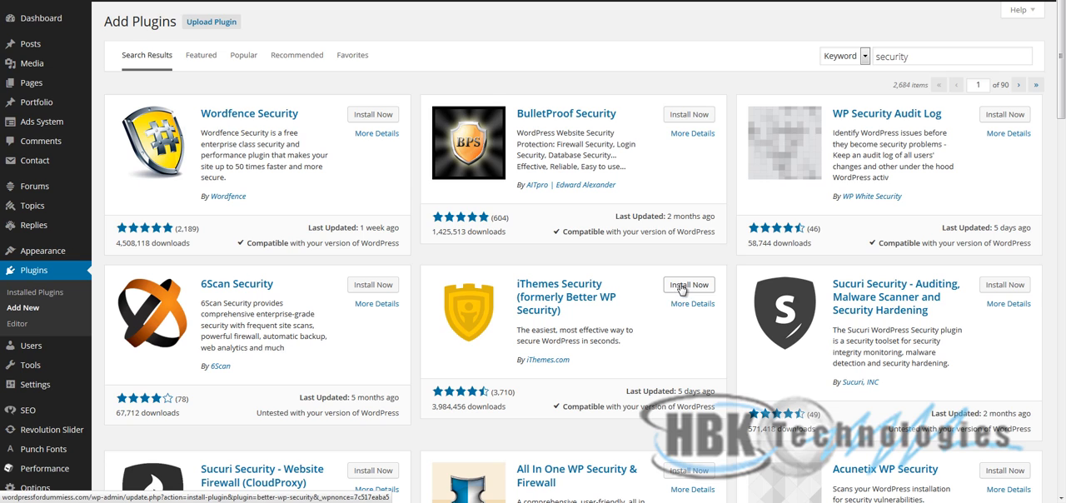
# - Install and activate iThemes Security (formerly Better WP Security), and dismiss its Brute Force Network Protection notice
pyautogui.click(680, 286)
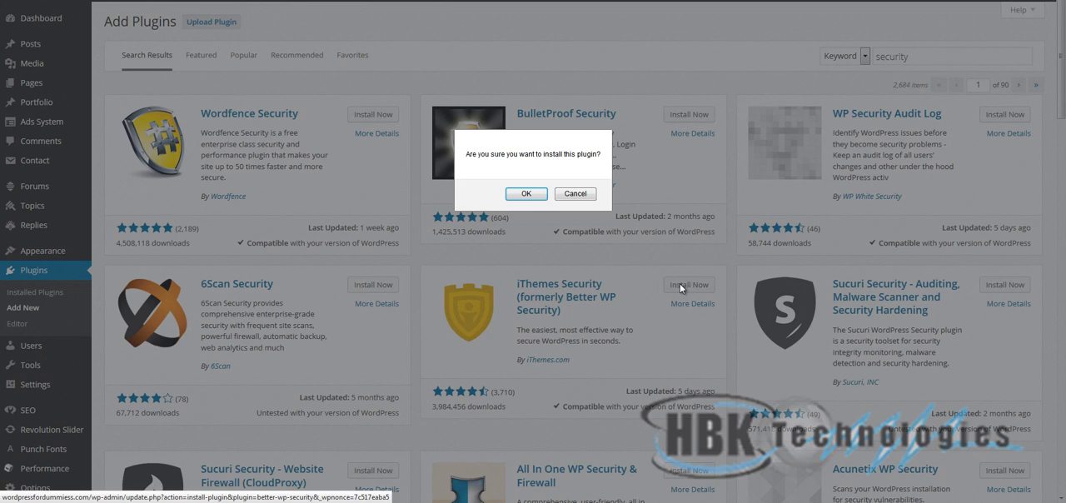
pyautogui.click(536, 194)
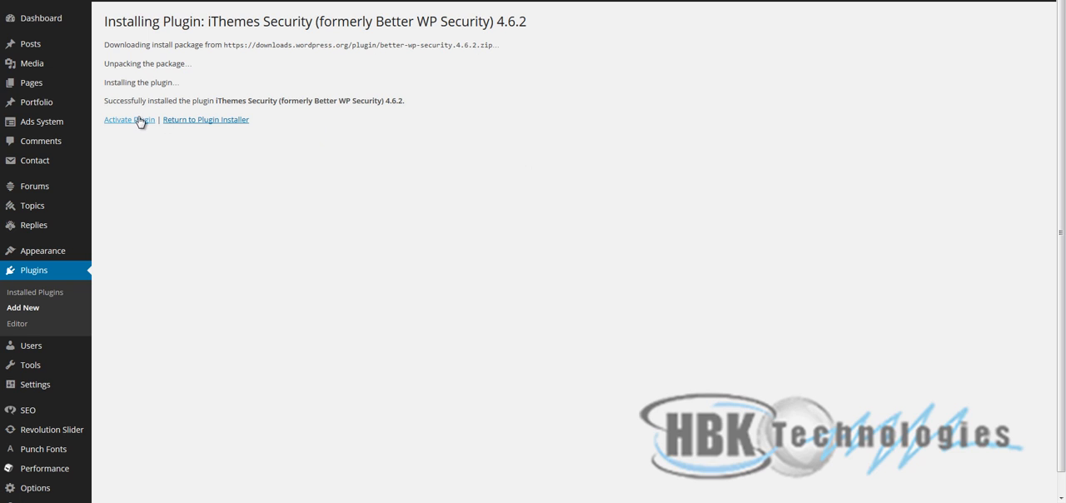
pyautogui.click(139, 123)
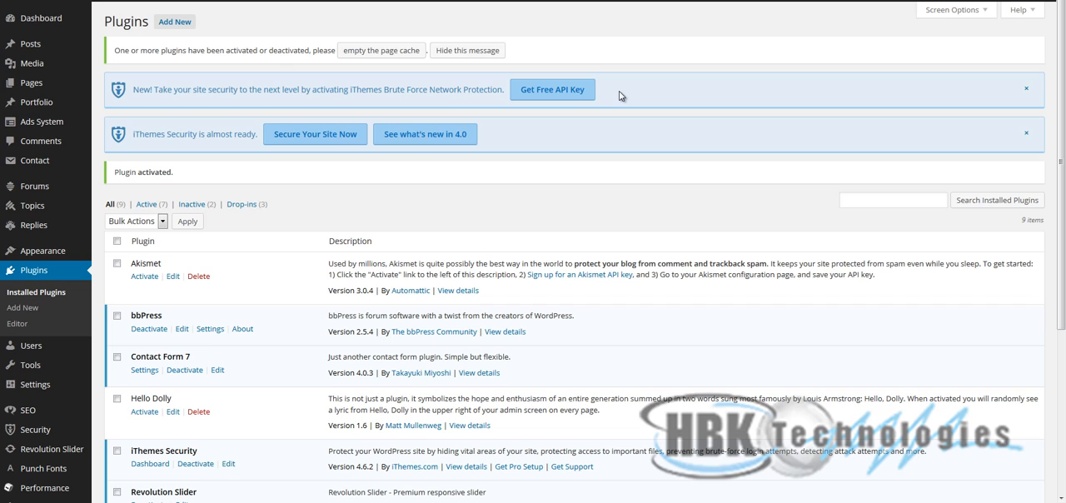
pyautogui.click(1019, 95)
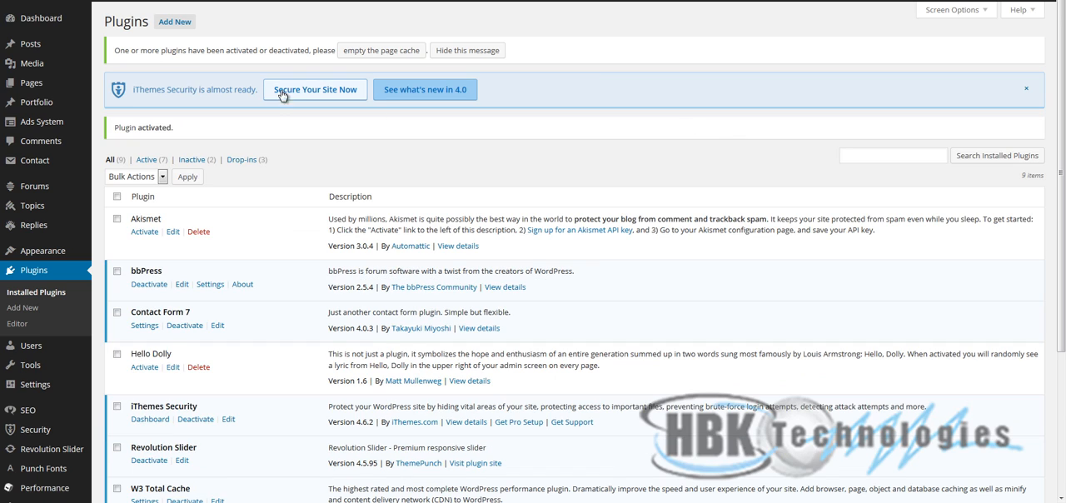
# - Complete the iThemes Security first steps: make a backup, allow file updates, apply One-Click Secure and agree to anonymous data collection
pyautogui.click(305, 96)
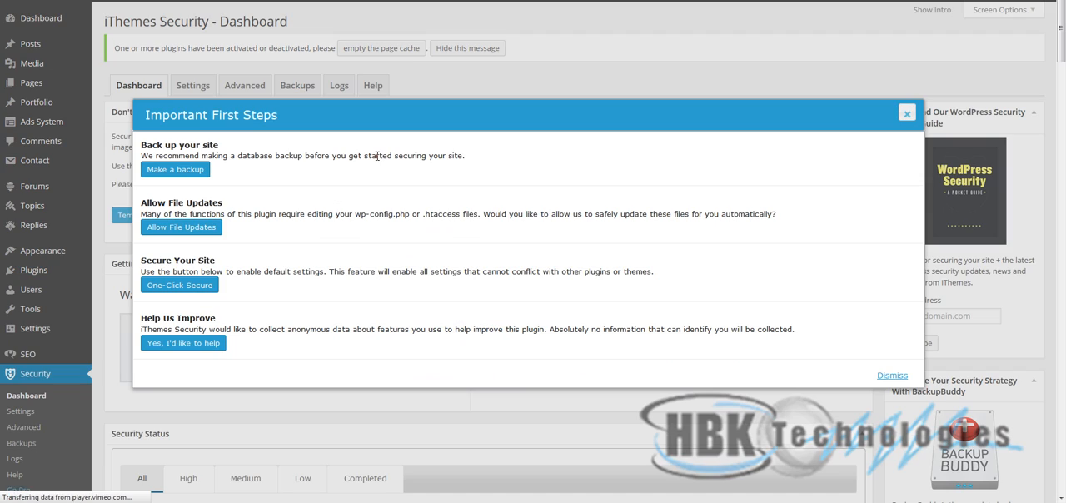
pyautogui.click(184, 173)
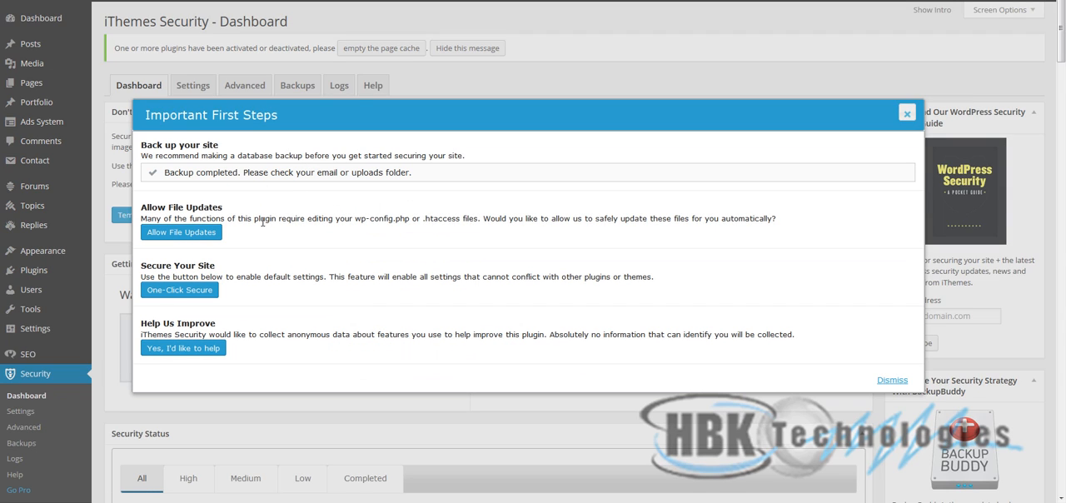
pyautogui.click(210, 233)
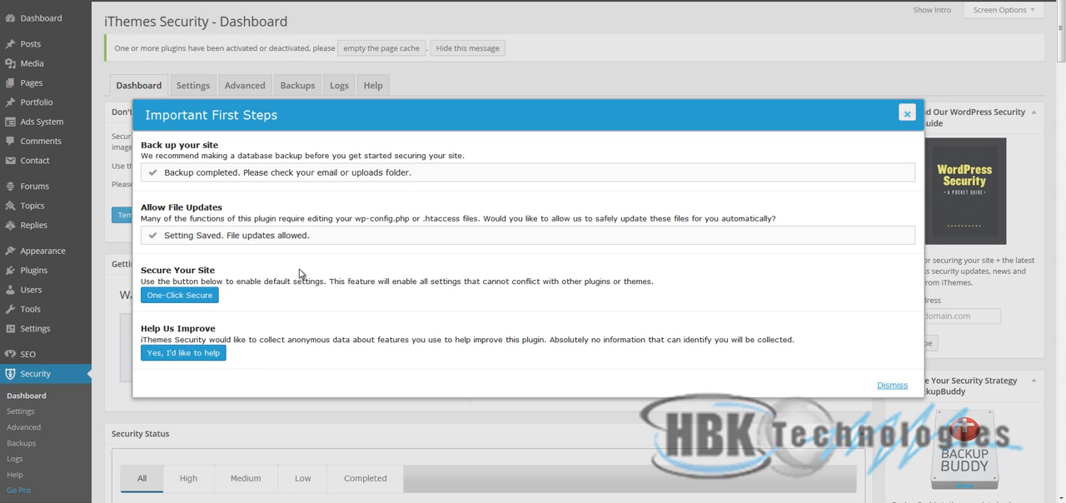
pyautogui.click(202, 297)
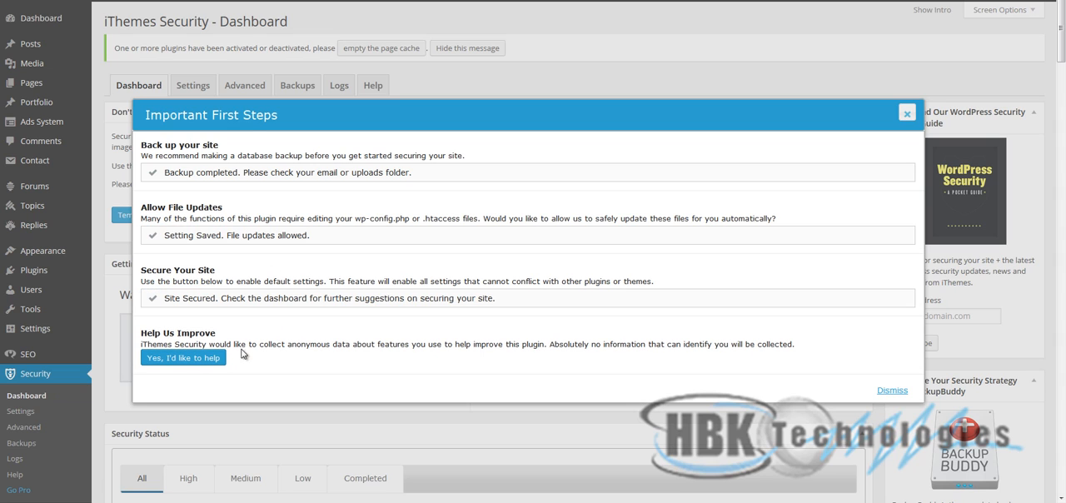
pyautogui.click(202, 361)
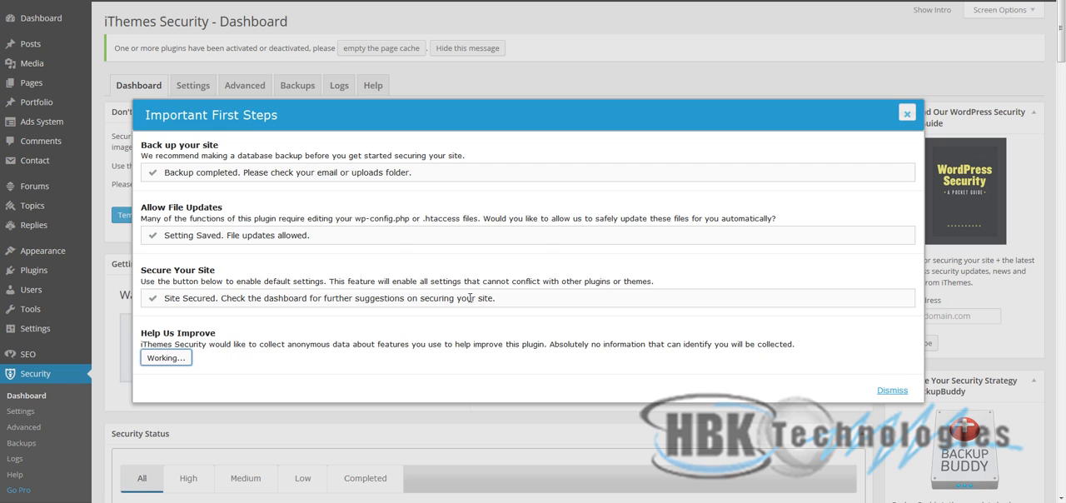
pyautogui.click(884, 396)
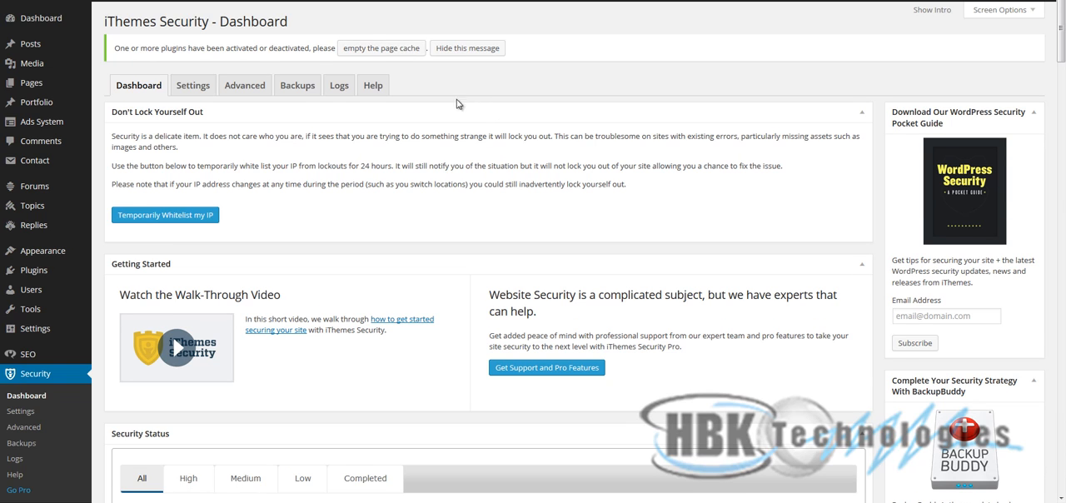
# - Empty the page cache following the plugin activation
pyautogui.click(381, 50)
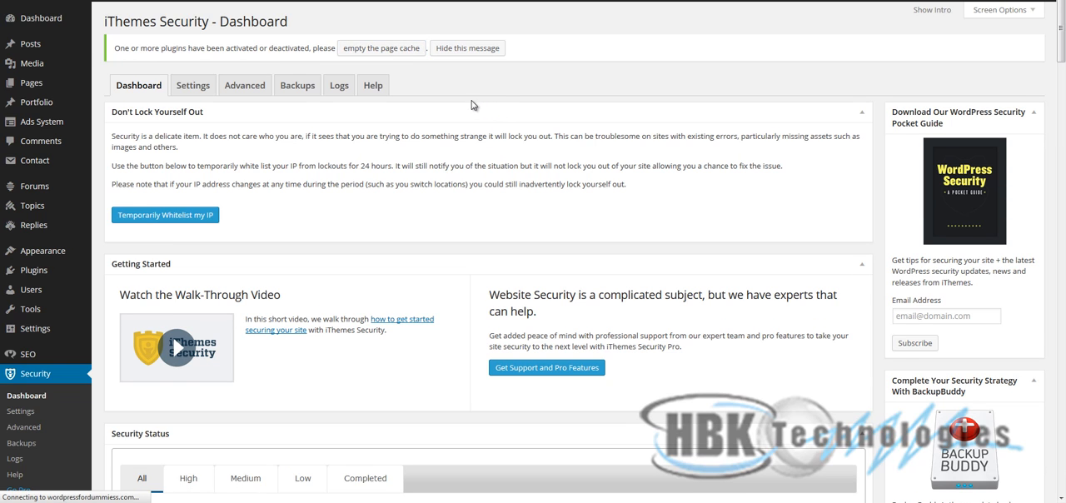
pyautogui.scroll(-1, 422, 215)
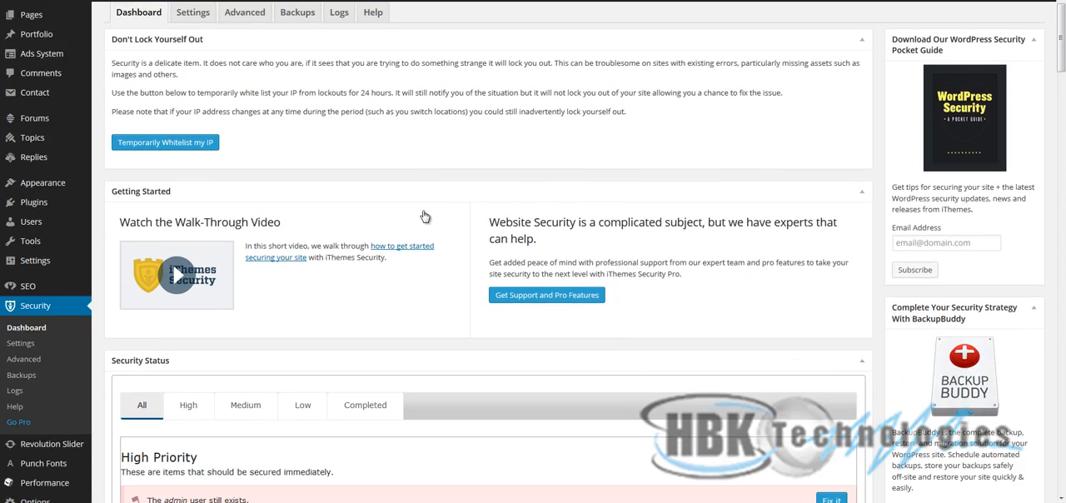
pyautogui.scroll(1, 422, 218)
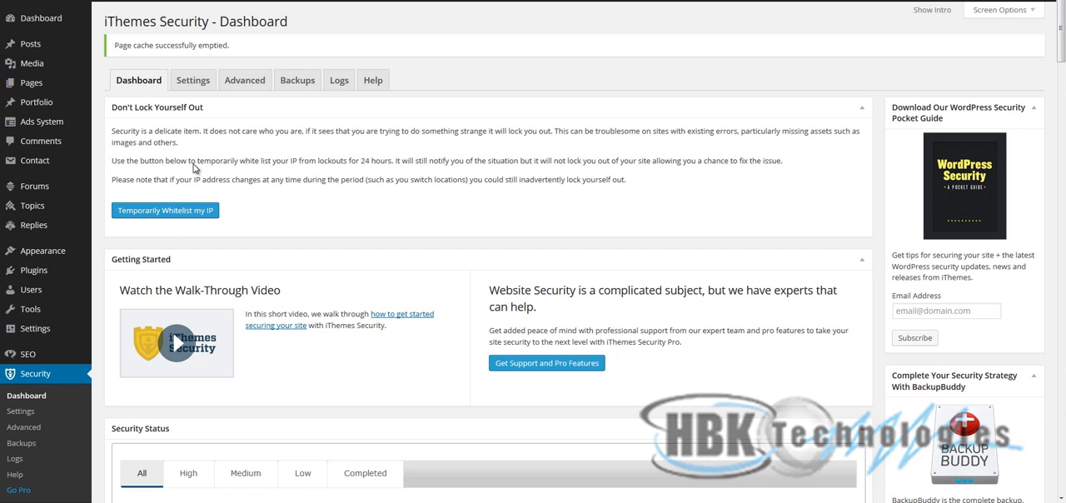
# - Examine the iThemes Security Global Settings, including notification emails, lockout messages, blacklist limits, the Lockout White List and log options
pyautogui.moveTo(202, 96); pyautogui.dragTo(204, 78)
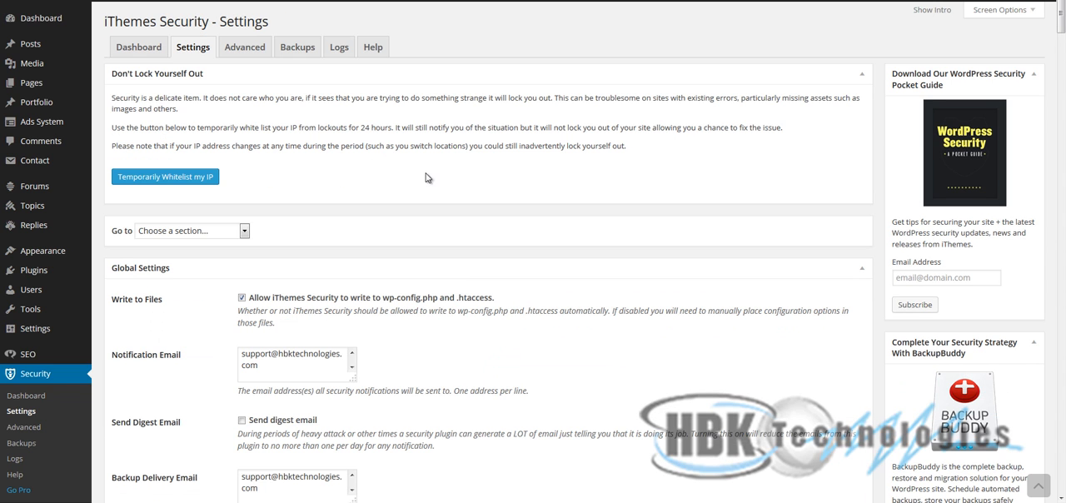
pyautogui.scroll(-2, 431, 209)
pyautogui.scroll(1, 425, 208)
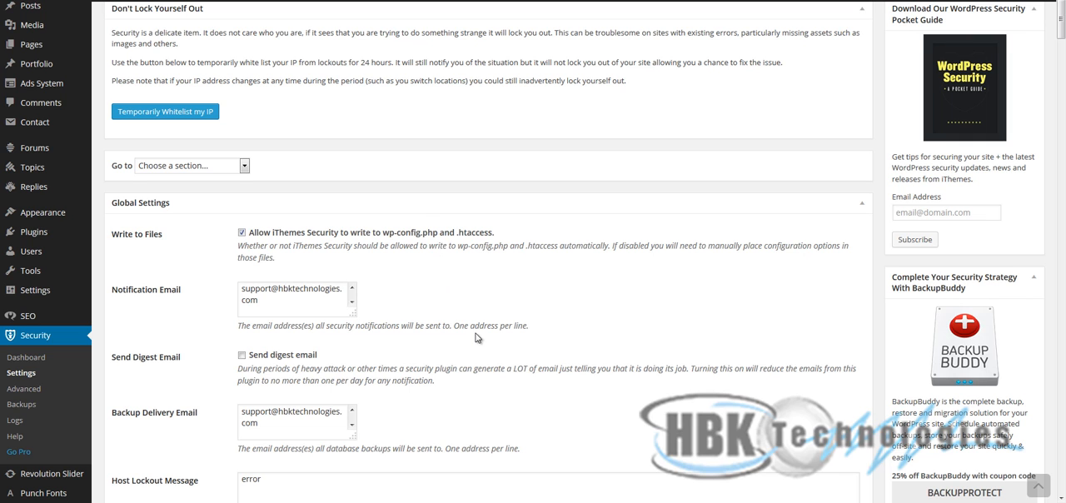
pyautogui.scroll(-1, 479, 338)
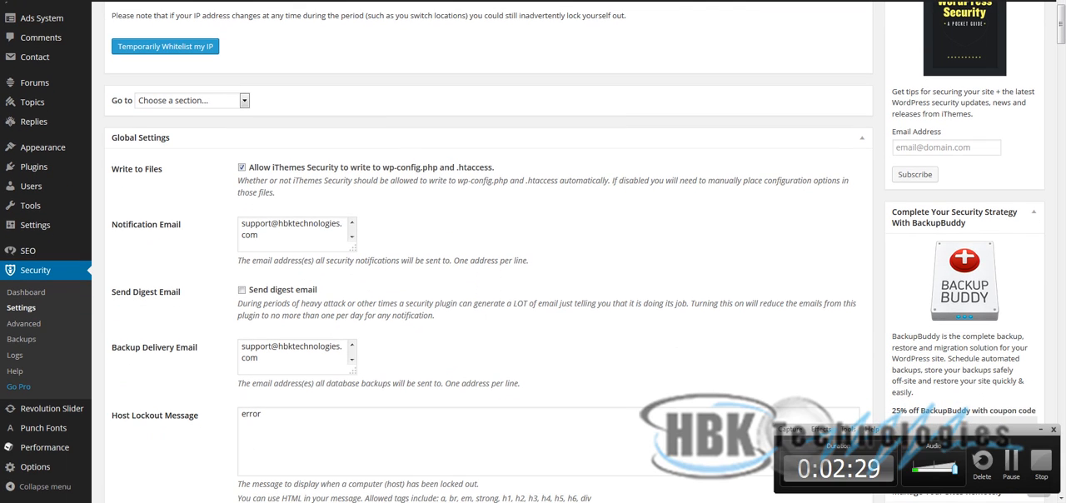
pyautogui.click(1010, 466)
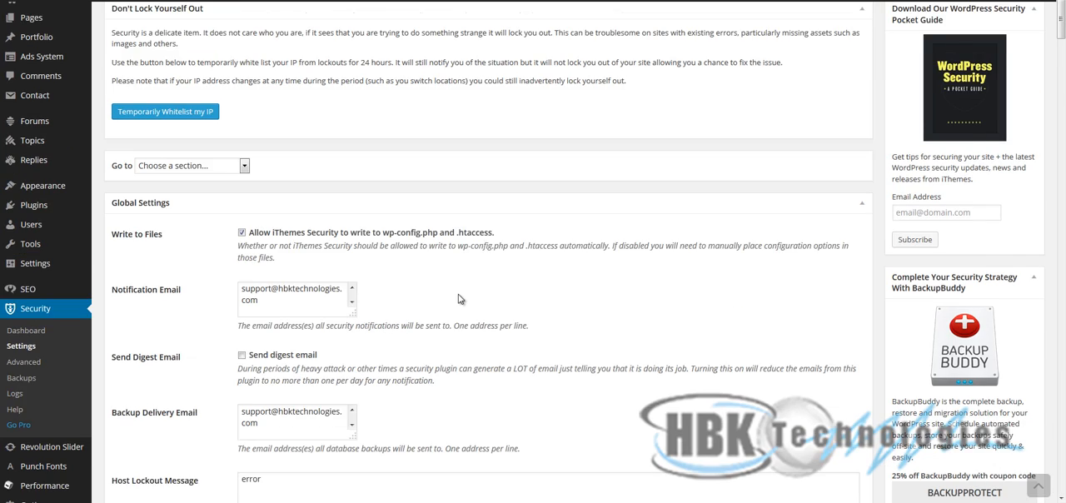
pyautogui.scroll(-1, 481, 290)
pyautogui.scroll(-6, 482, 290)
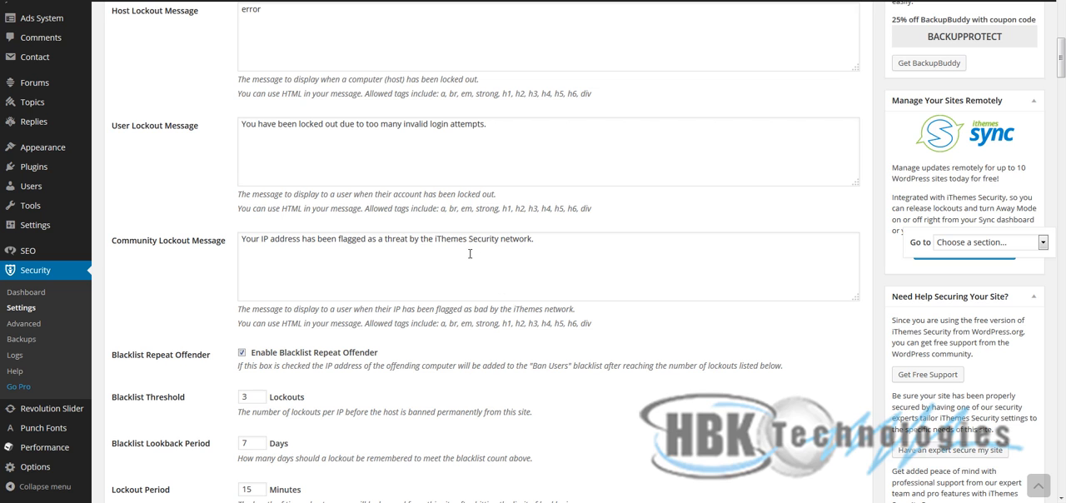
pyautogui.scroll(-5, 490, 284)
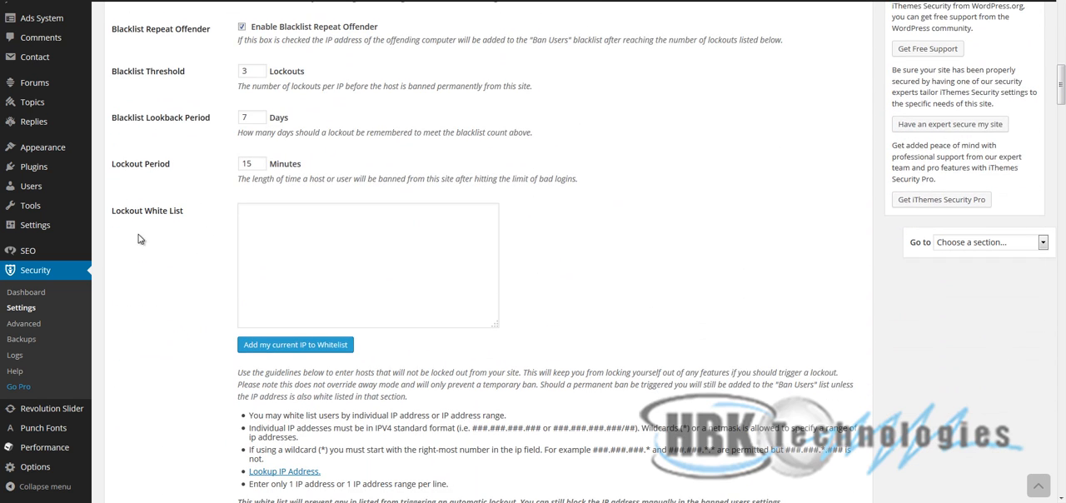
pyautogui.moveTo(112, 211); pyautogui.dragTo(200, 224)
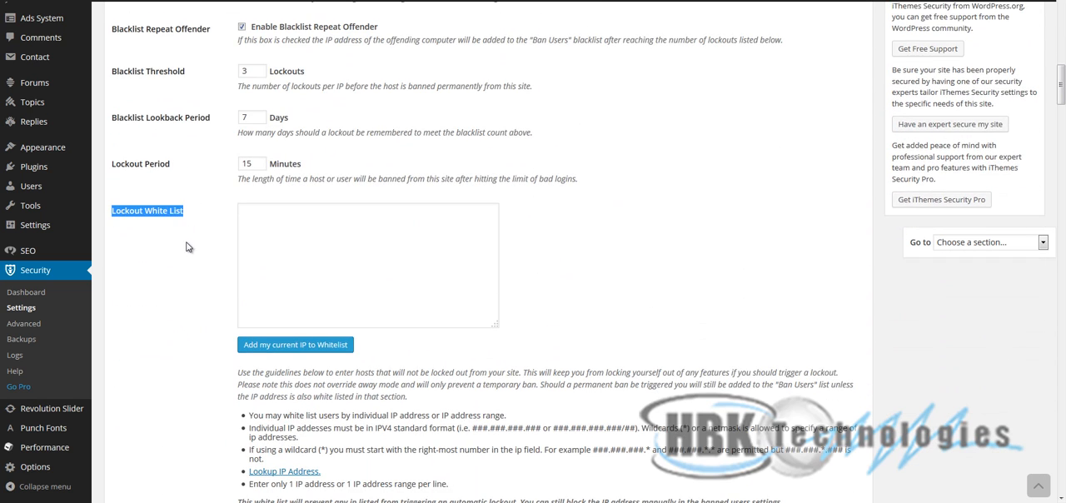
pyautogui.click(190, 253)
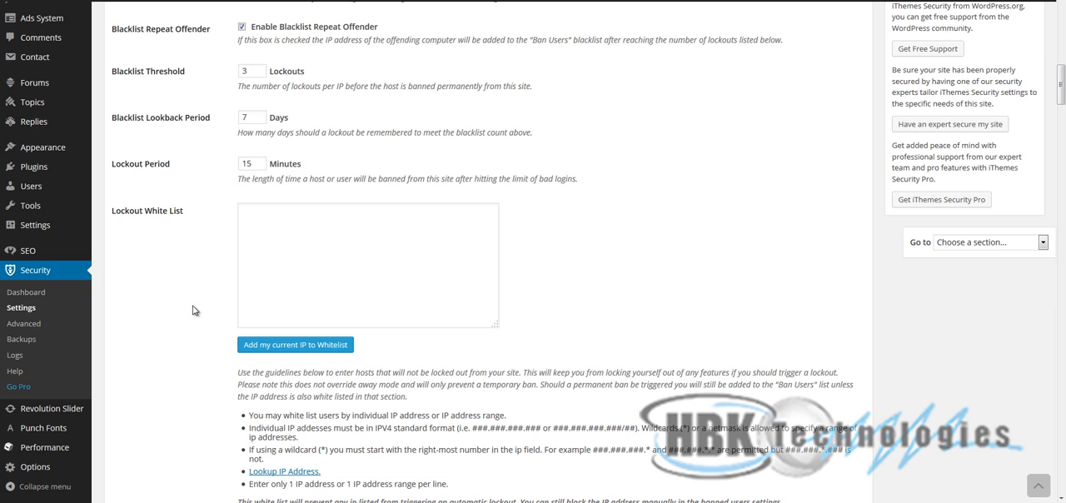
pyautogui.click(277, 213)
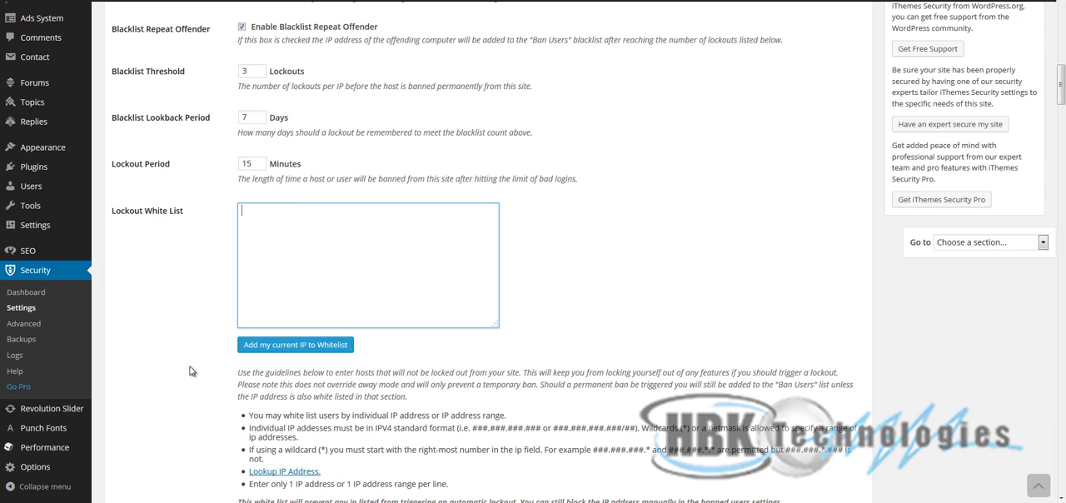
pyautogui.scroll(-5, 194, 367)
pyautogui.scroll(-2, 194, 366)
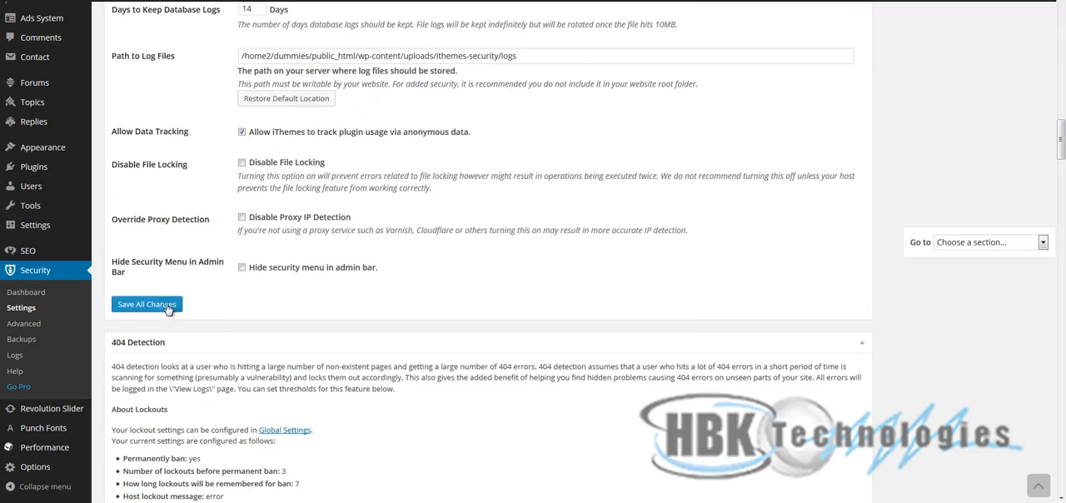
pyautogui.scroll(10, 346, 344)
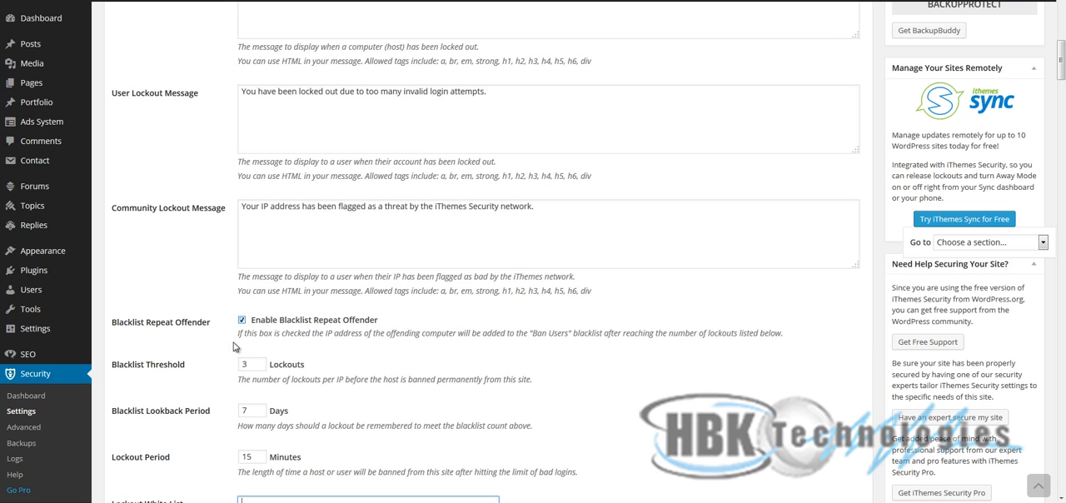
# - Open the fix for the high-priority scheduled backups item in Security Status and enable scheduled database backups
pyautogui.click(36, 396)
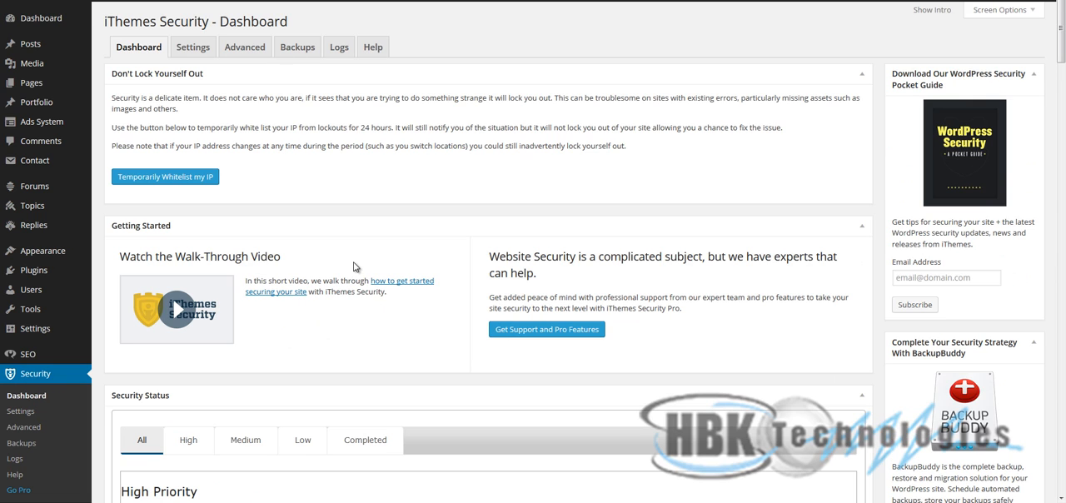
pyautogui.scroll(-3, 400, 383)
pyautogui.scroll(-2, 398, 387)
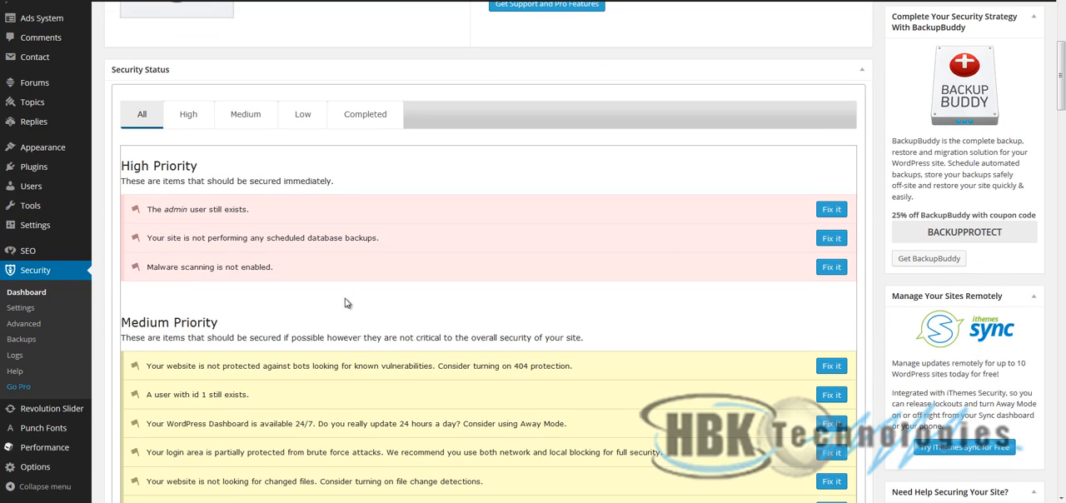
pyautogui.click(832, 238)
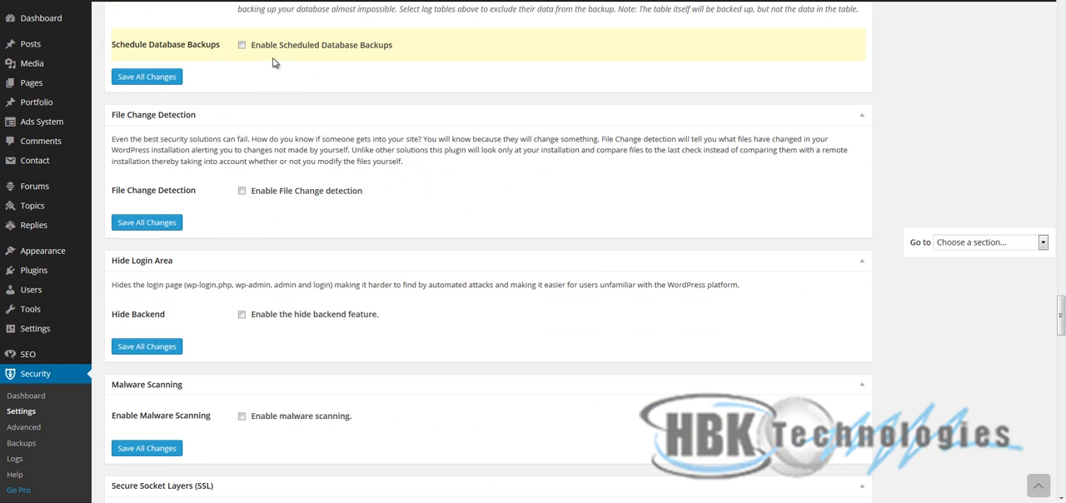
pyautogui.click(278, 43)
# - Set the database backup interval to 30 days and save all changes
pyautogui.moveTo(248, 82); pyautogui.dragTo(189, 76)
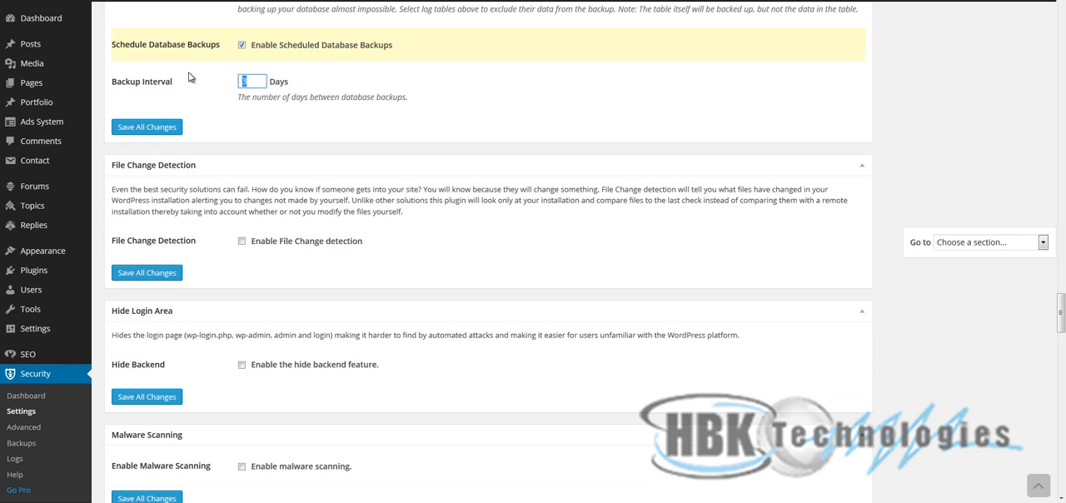
pyautogui.write('14')
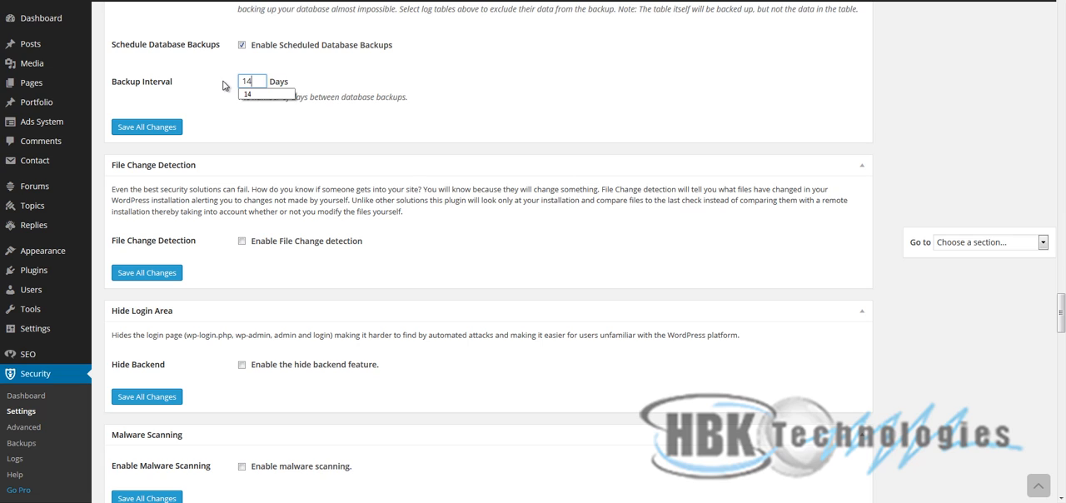
pyautogui.press('BackSpace')
pyautogui.press('BackSpace')
pyautogui.write('30')
pyautogui.click(150, 128)
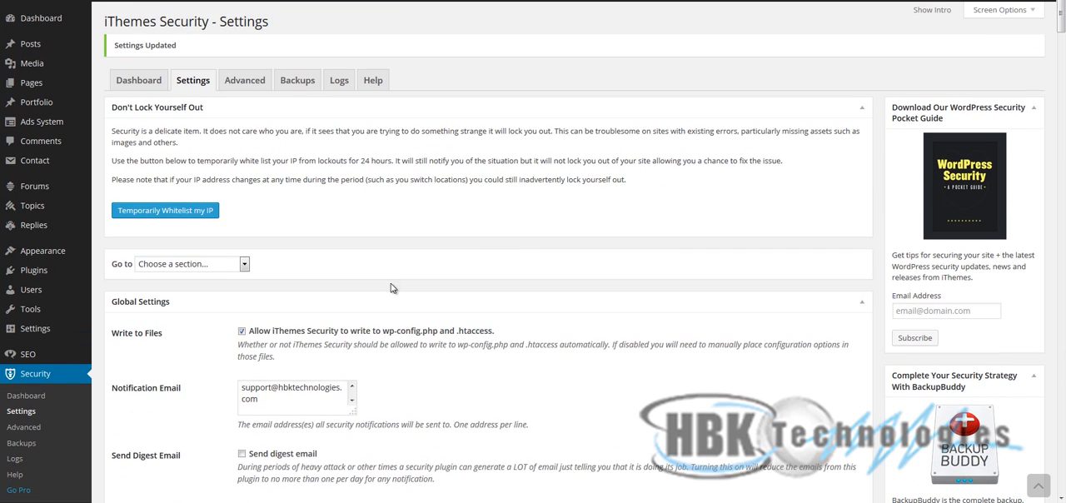
# - Open the fix for the high-priority malware scanning item, try enabling malware scanning, and clear the option again
pyautogui.click(141, 87)
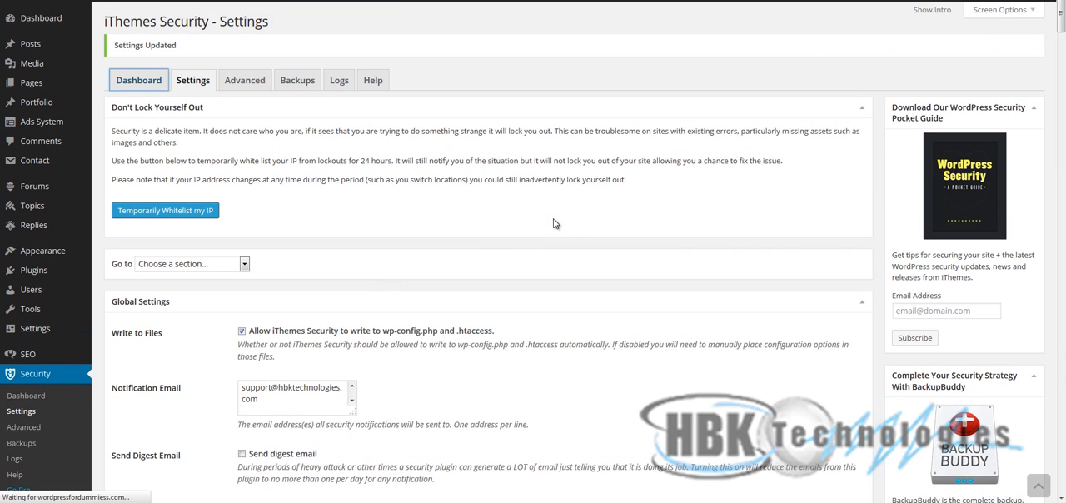
pyautogui.scroll(-3, 533, 282)
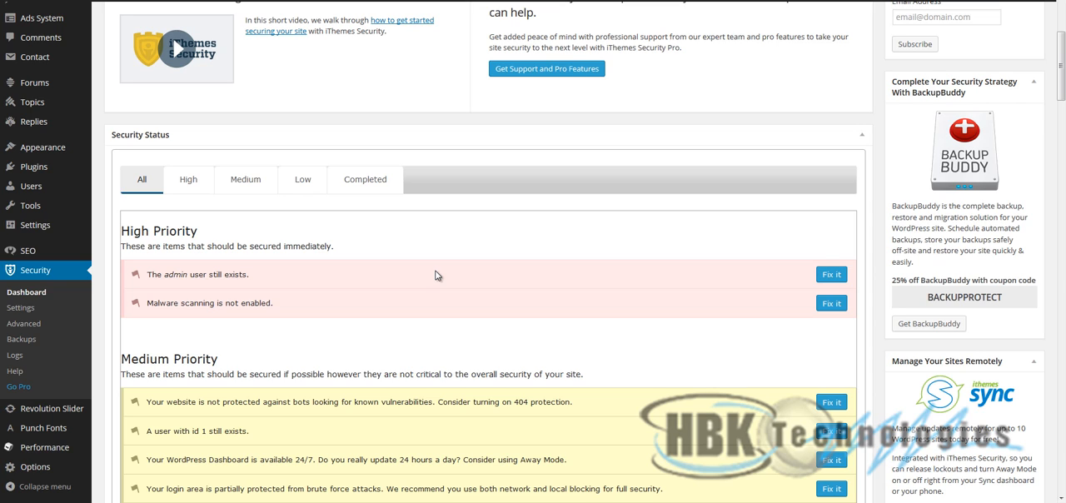
pyautogui.rightClick(437, 275)
pyautogui.click(341, 311)
pyautogui.click(831, 306)
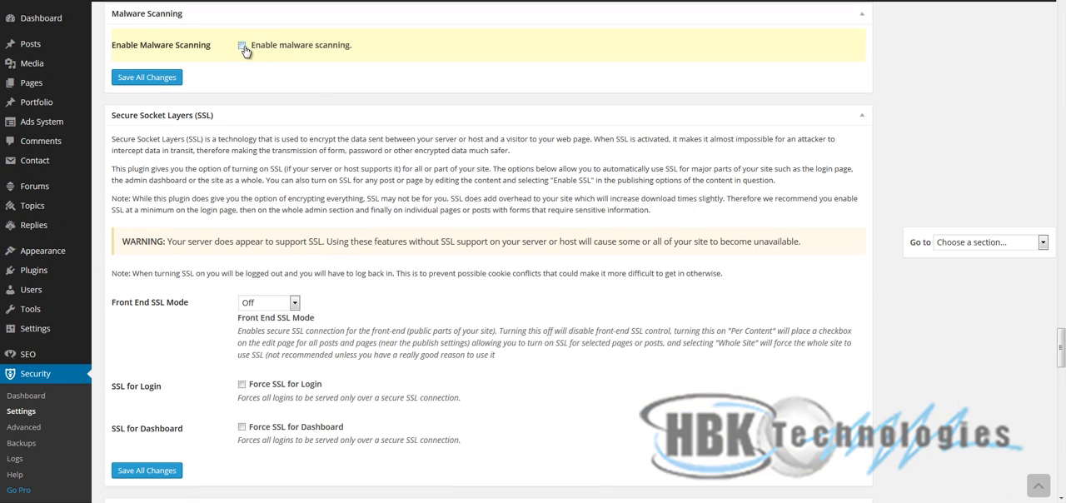
pyautogui.click(243, 46)
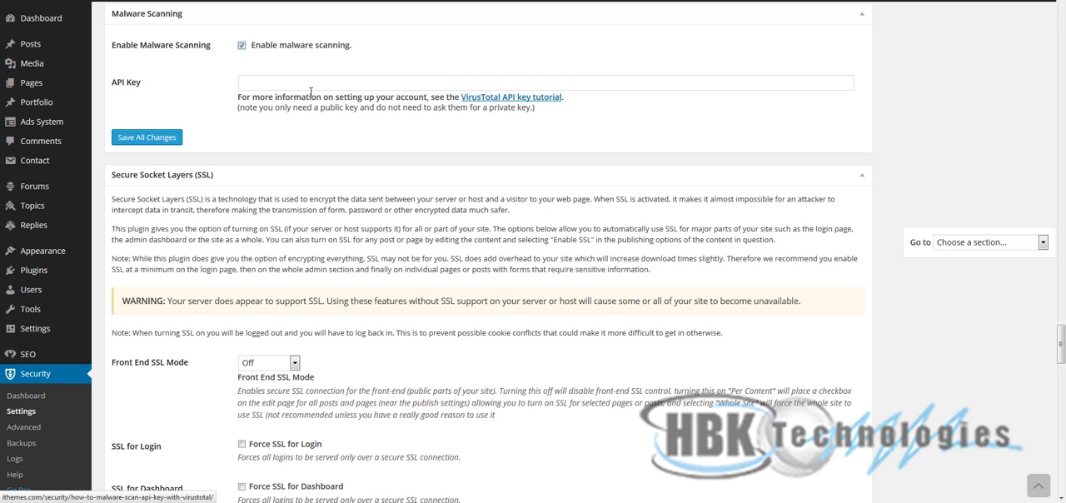
pyautogui.click(280, 49)
pyautogui.scroll(3, 374, 226)
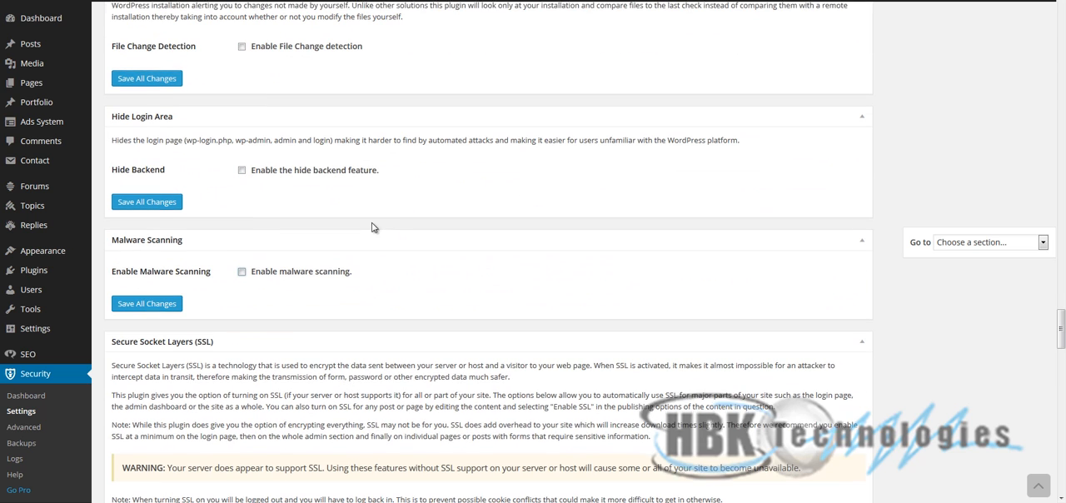
pyautogui.scroll(-1, 447, 309)
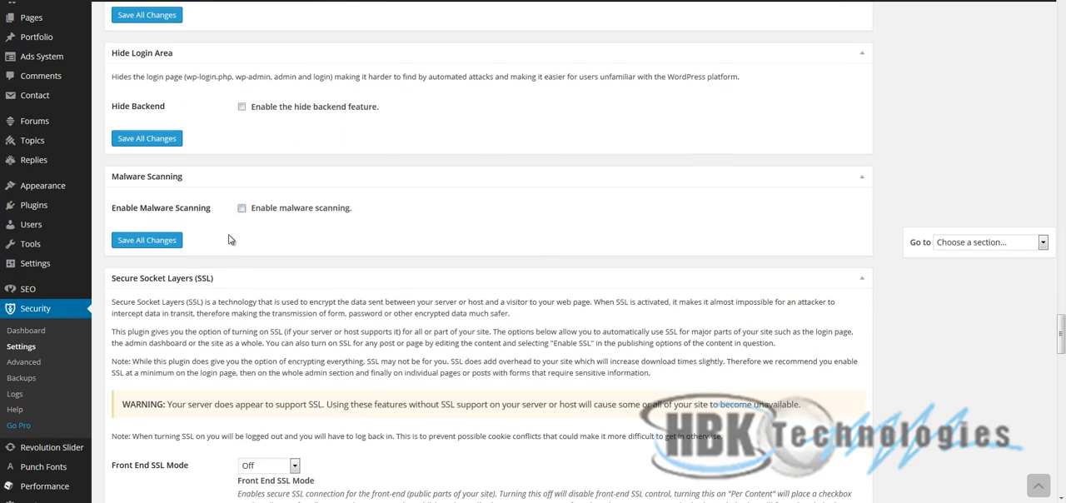
pyautogui.scroll(15, 447, 333)
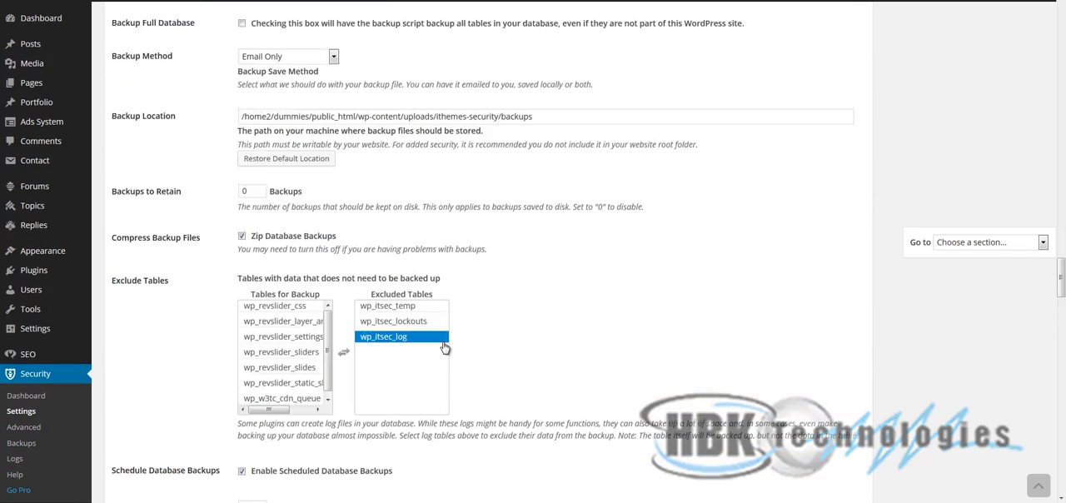
pyautogui.scroll(20, 445, 340)
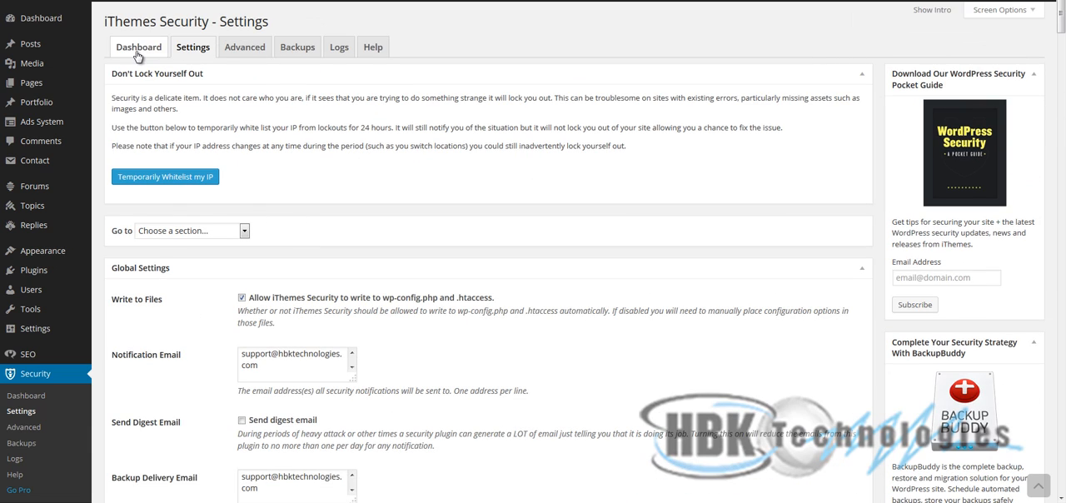
# - Return to the Security Status list on the iThemes Security dashboard and review the high-priority item about the admin user
pyautogui.click(138, 50)
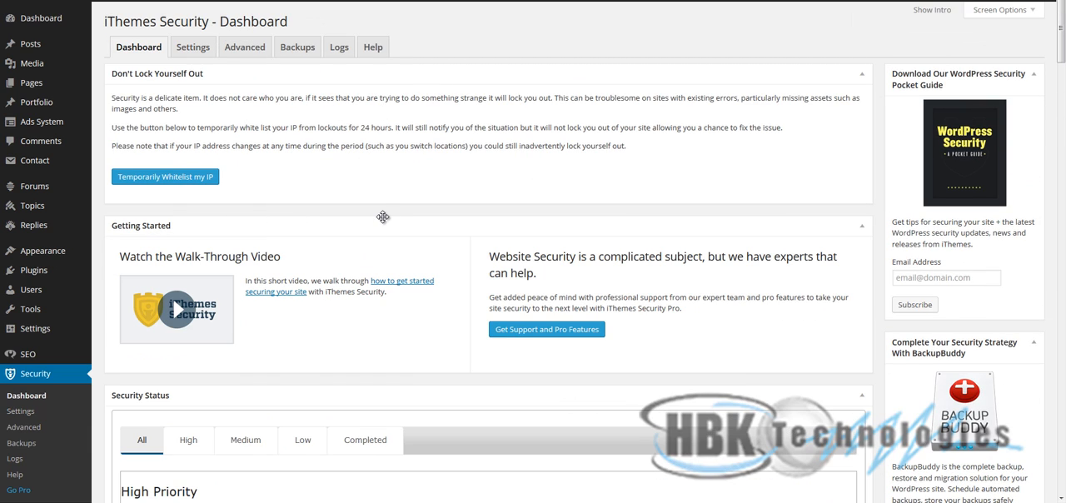
pyautogui.scroll(-4, 371, 252)
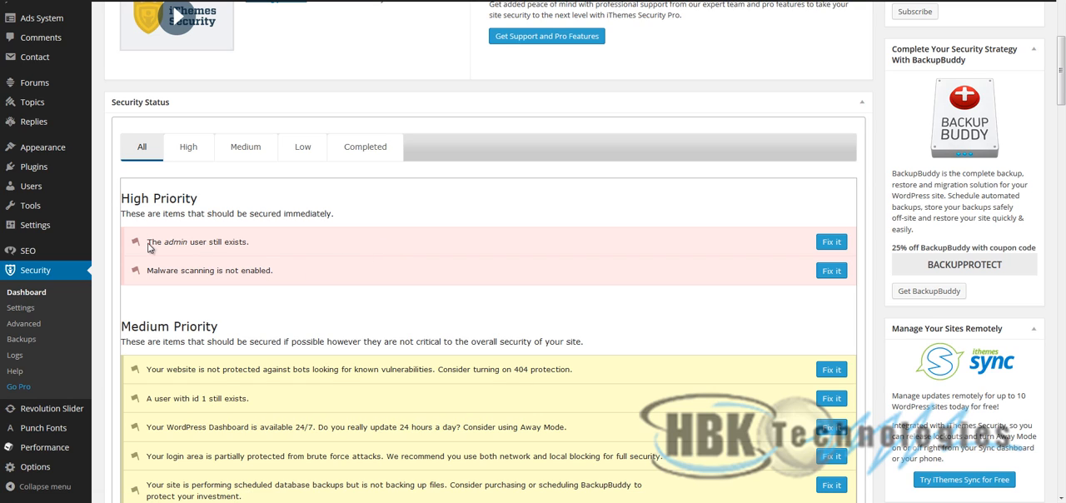
pyautogui.moveTo(265, 250); pyautogui.dragTo(149, 241)
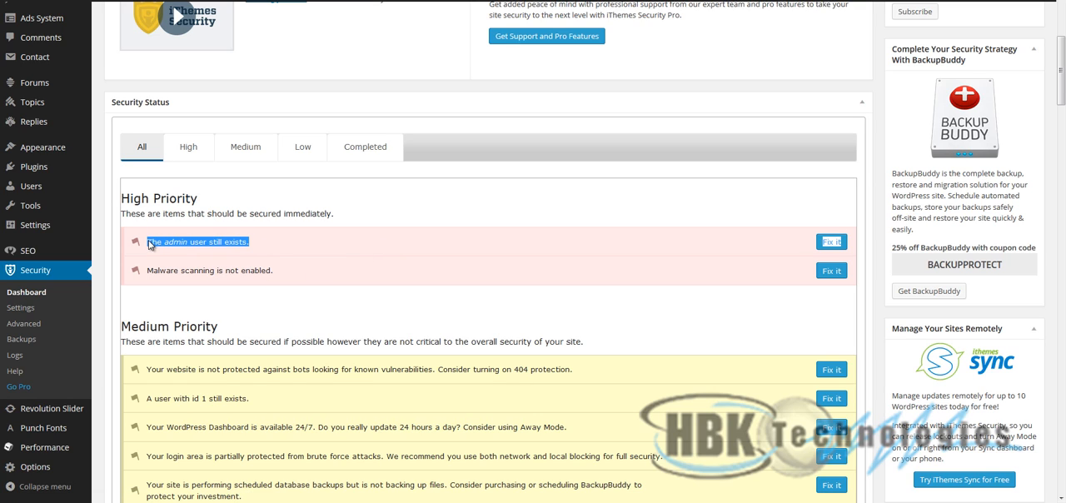
pyautogui.click(352, 242)
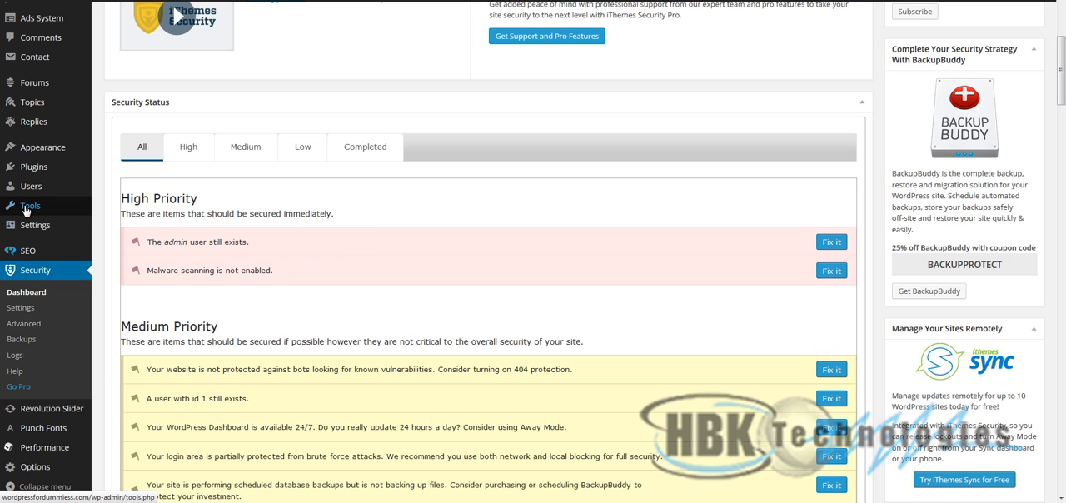
pyautogui.moveTo(36, 189)
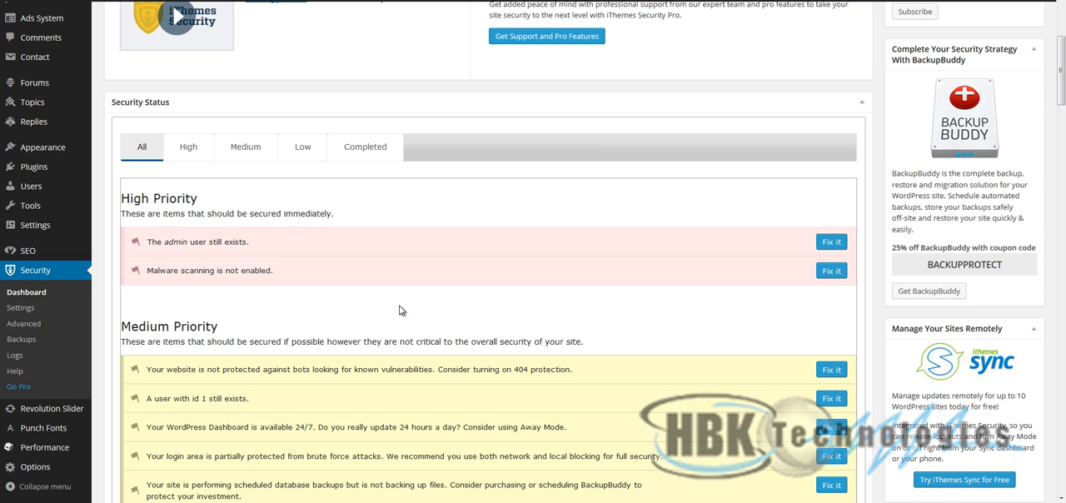
# - Open the fix for the medium-priority 404 protection item, enable 404 detection and save all changes
pyautogui.scroll(-5, 399, 313)
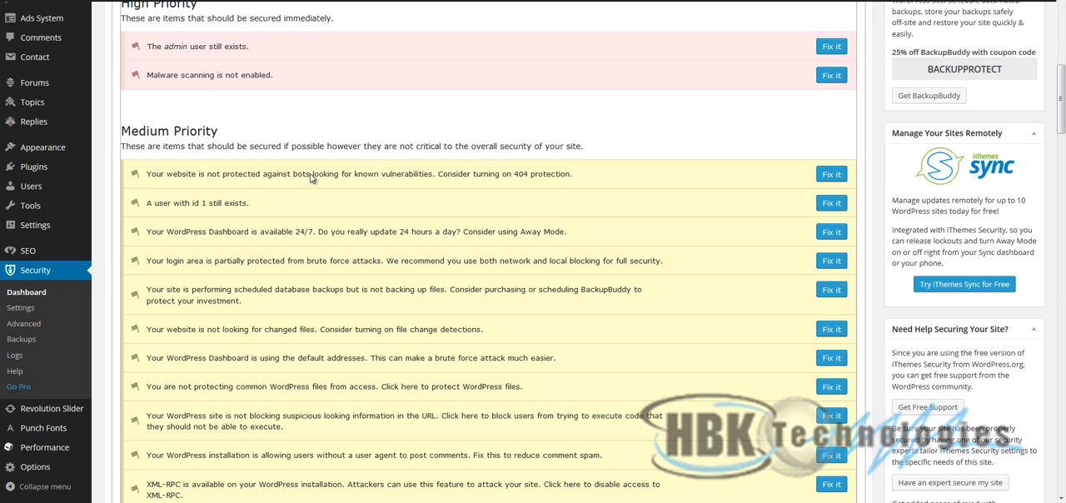
pyautogui.moveTo(140, 175); pyautogui.dragTo(546, 147)
pyautogui.click(274, 183)
pyautogui.moveTo(439, 173); pyautogui.dragTo(556, 173)
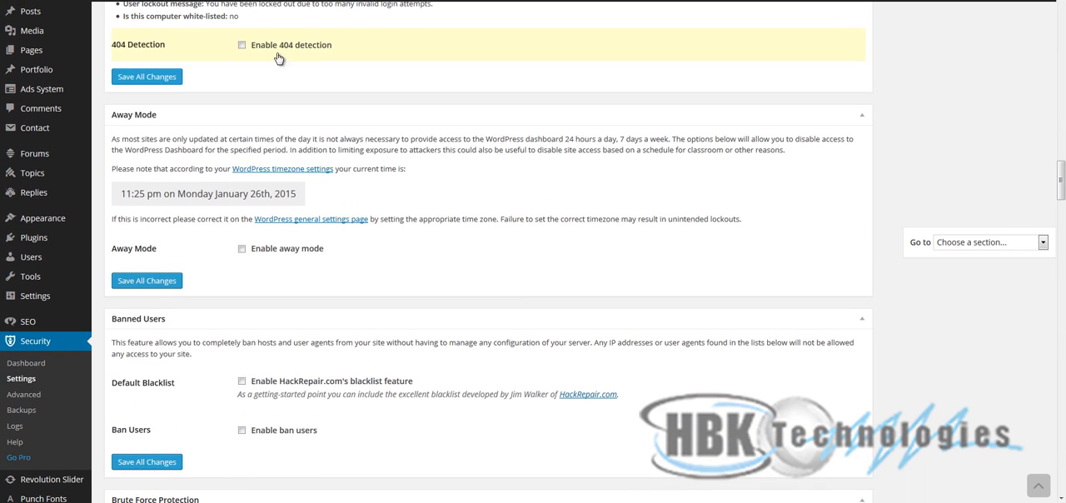
pyautogui.click(258, 46)
pyautogui.scroll(-3, 141, 258)
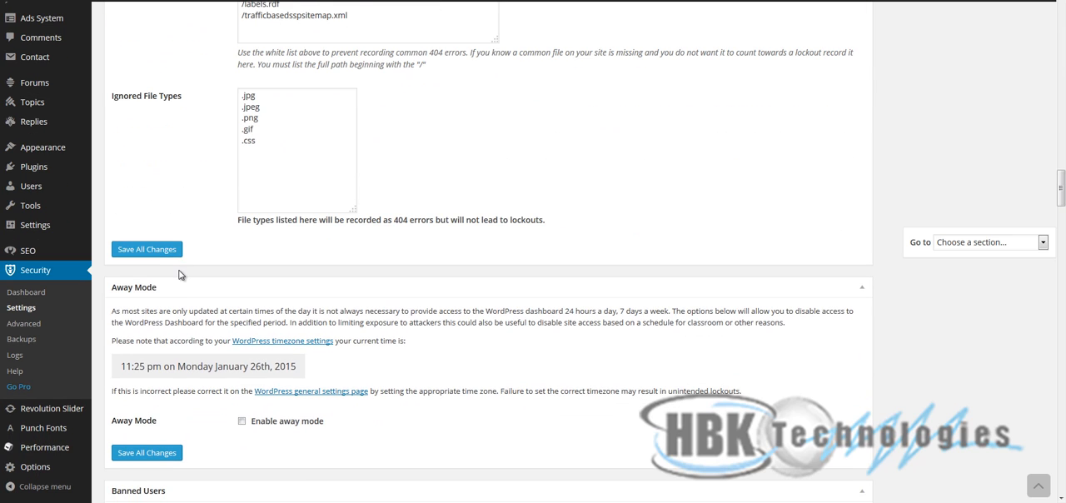
pyautogui.click(150, 253)
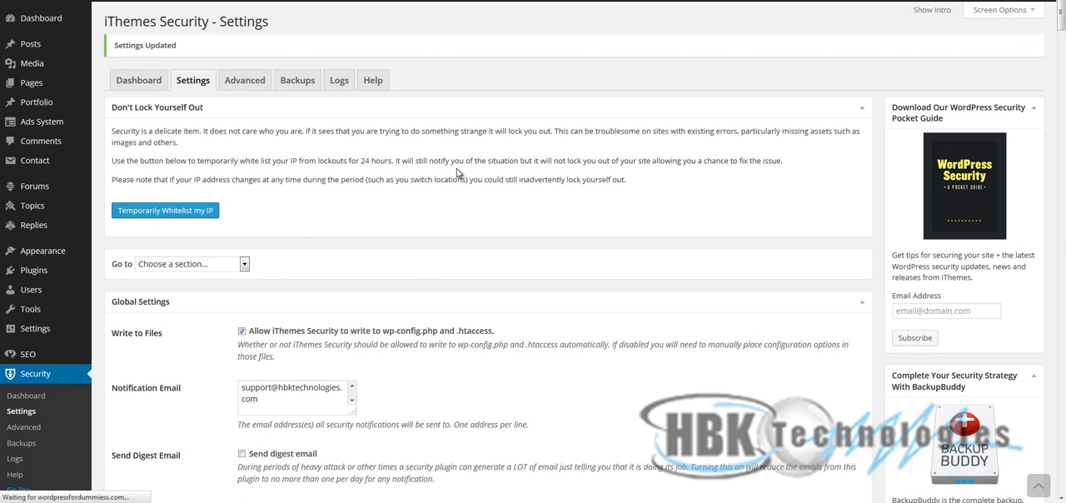
# - Return to the Security Status list and examine the medium-priority items on Away Mode and brute force protection of the login area
pyautogui.scroll(-5, 421, 333)
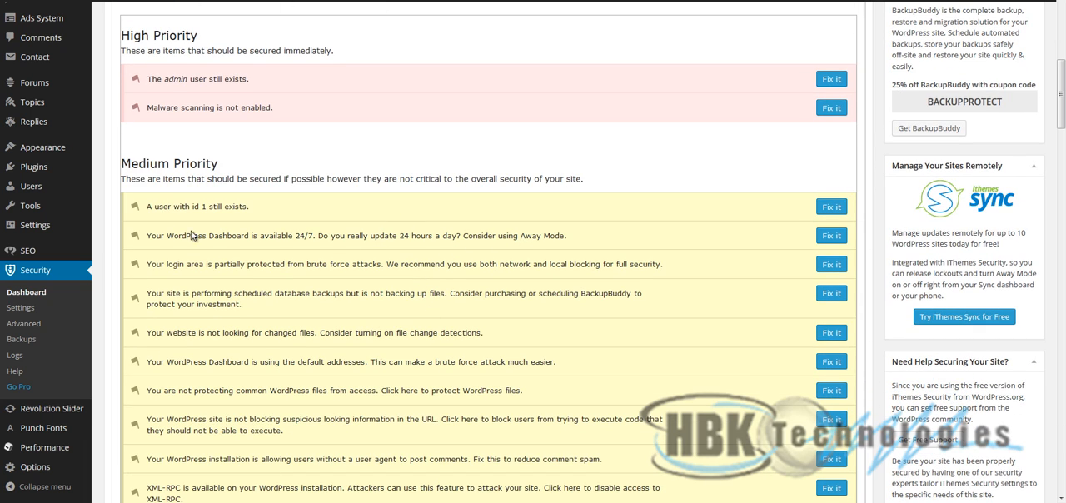
pyautogui.moveTo(583, 239); pyautogui.dragTo(471, 241)
pyautogui.click(472, 240)
pyautogui.moveTo(566, 242); pyautogui.dragTo(148, 242)
pyautogui.click(152, 243)
pyautogui.moveTo(683, 263); pyautogui.dragTo(150, 267)
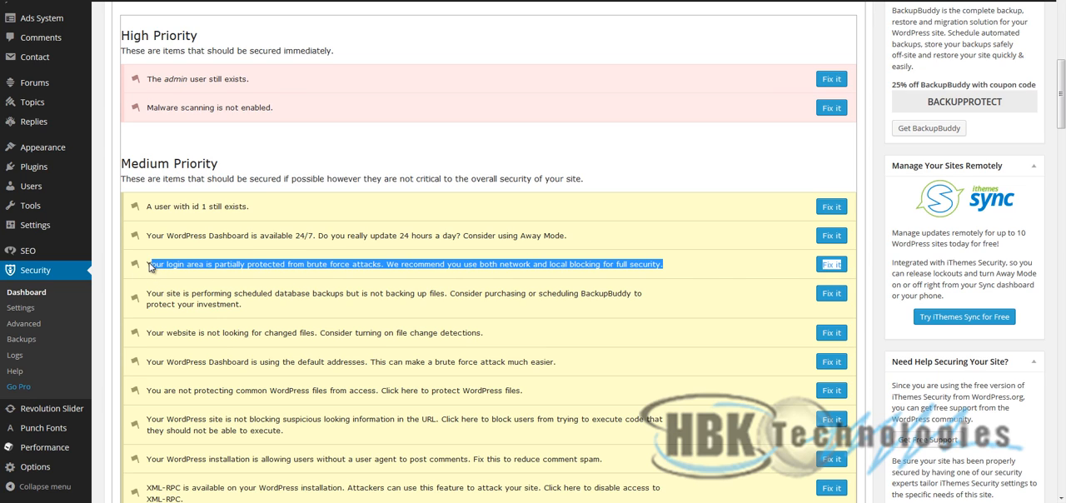
pyautogui.click(338, 267)
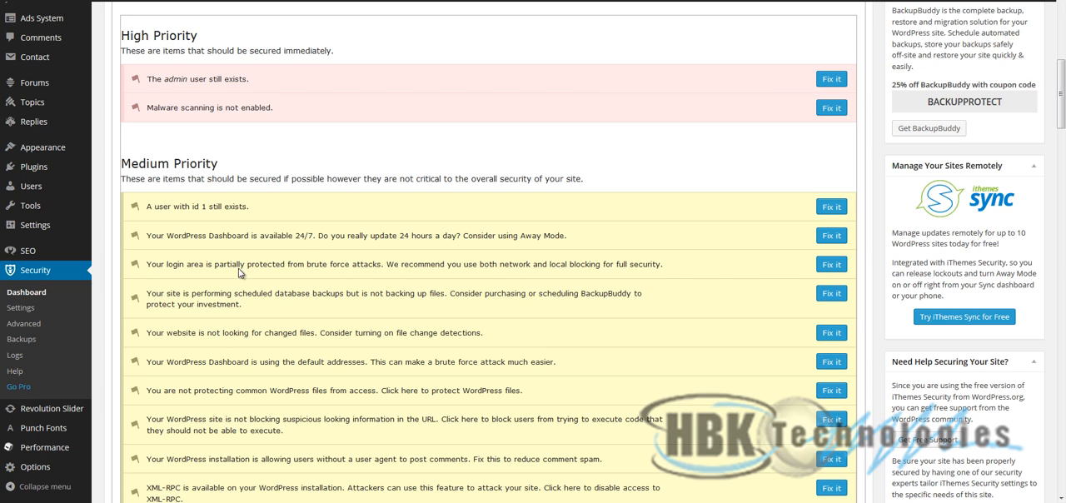
pyautogui.moveTo(259, 236); pyautogui.dragTo(298, 241)
pyautogui.click(267, 283)
pyautogui.moveTo(146, 265); pyautogui.dragTo(671, 266)
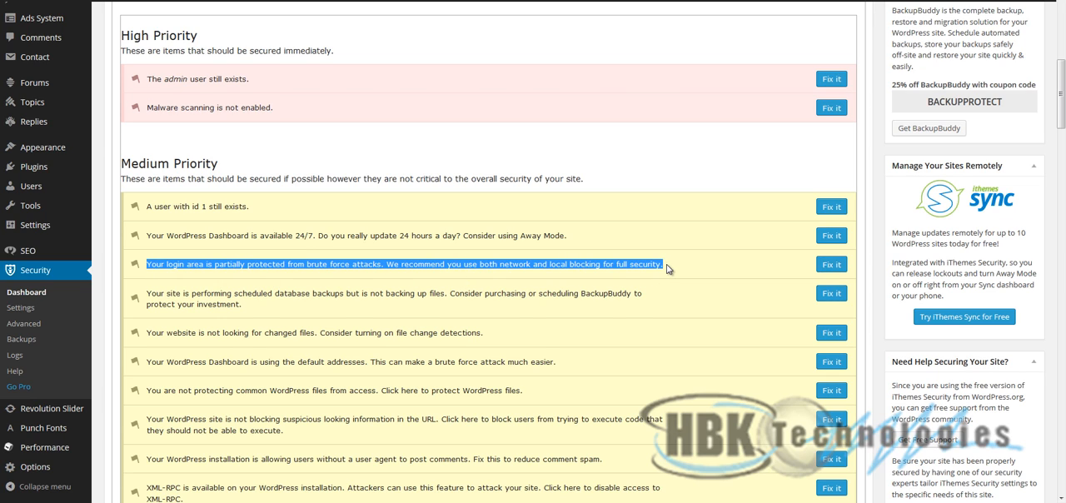
pyautogui.click(657, 296)
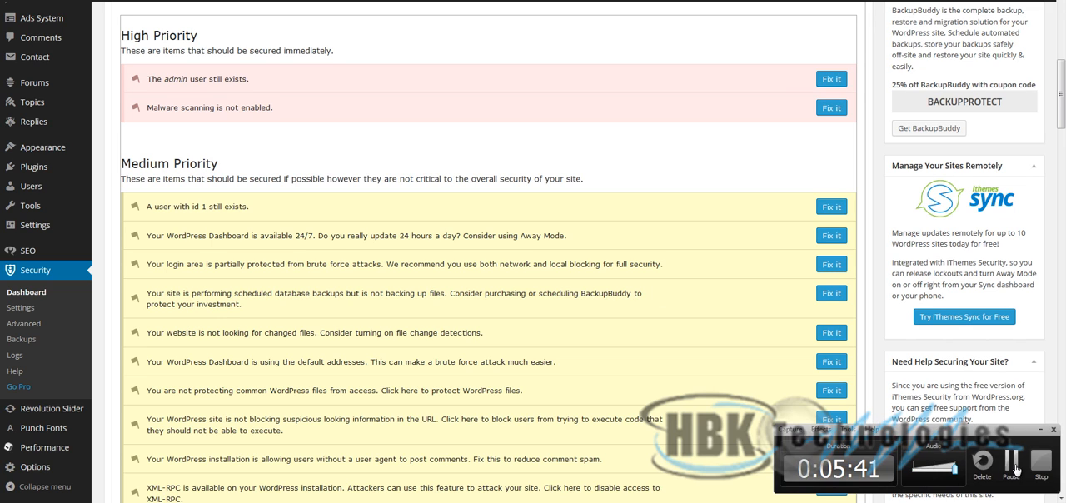
pyautogui.moveTo(165, 265); pyautogui.dragTo(598, 269)
pyautogui.click(595, 268)
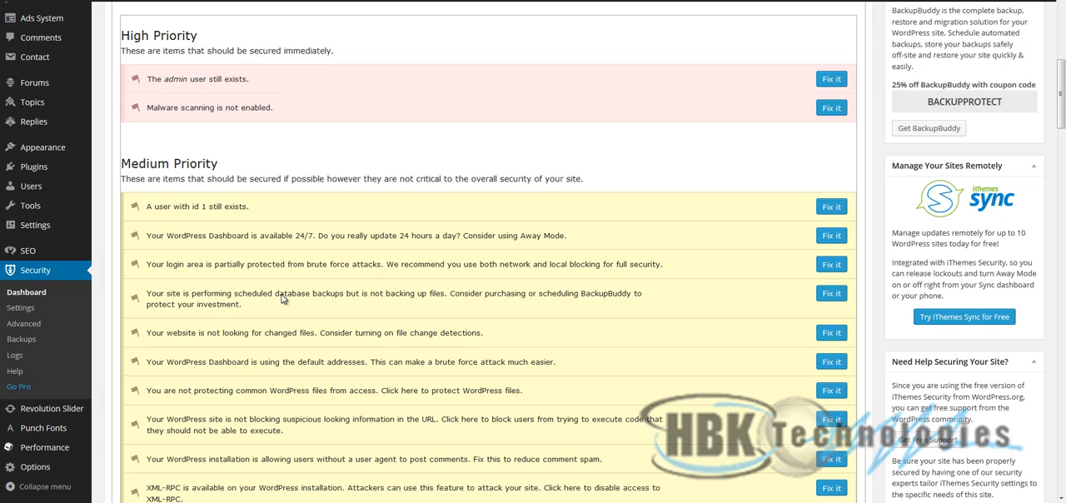
# - Examine the medium-priority item about database backups without file backups, including its BackupBuddy recommendation
pyautogui.moveTo(279, 296); pyautogui.dragTo(305, 307)
pyautogui.click(310, 309)
pyautogui.moveTo(167, 296); pyautogui.dragTo(298, 306)
pyautogui.click(294, 298)
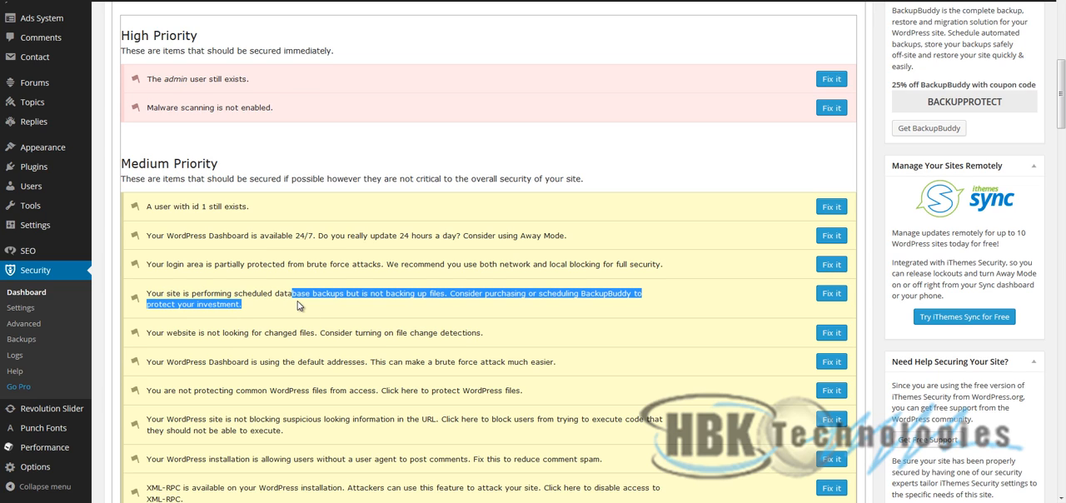
pyautogui.click(298, 305)
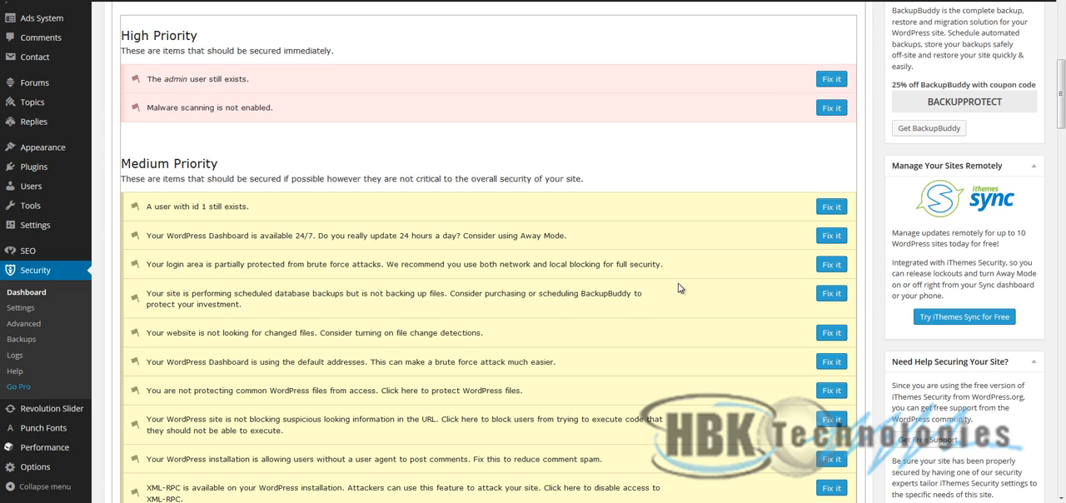
pyautogui.moveTo(579, 294); pyautogui.dragTo(619, 311)
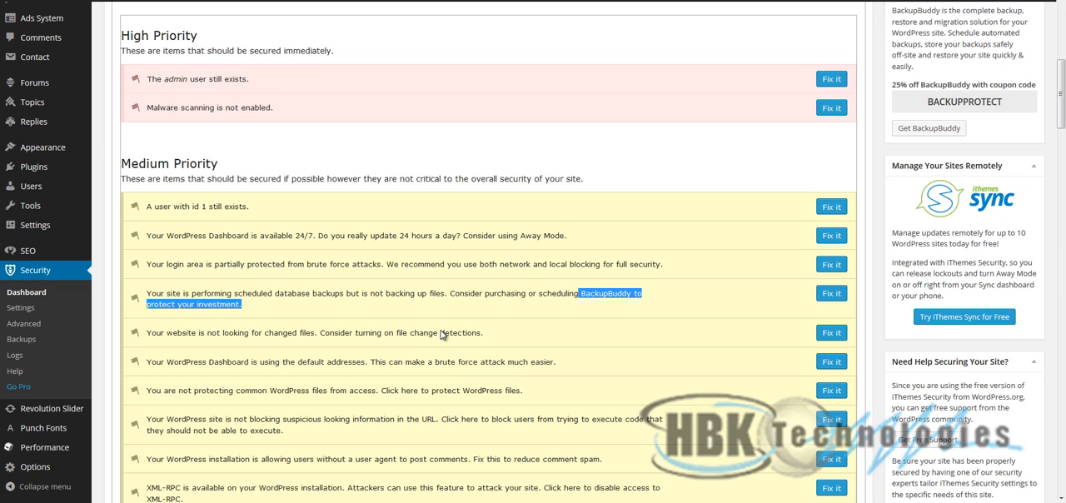
# - Open the fix for the medium-priority changed-files item, enable File Change detection and save all changes
pyautogui.moveTo(507, 342); pyautogui.dragTo(146, 333)
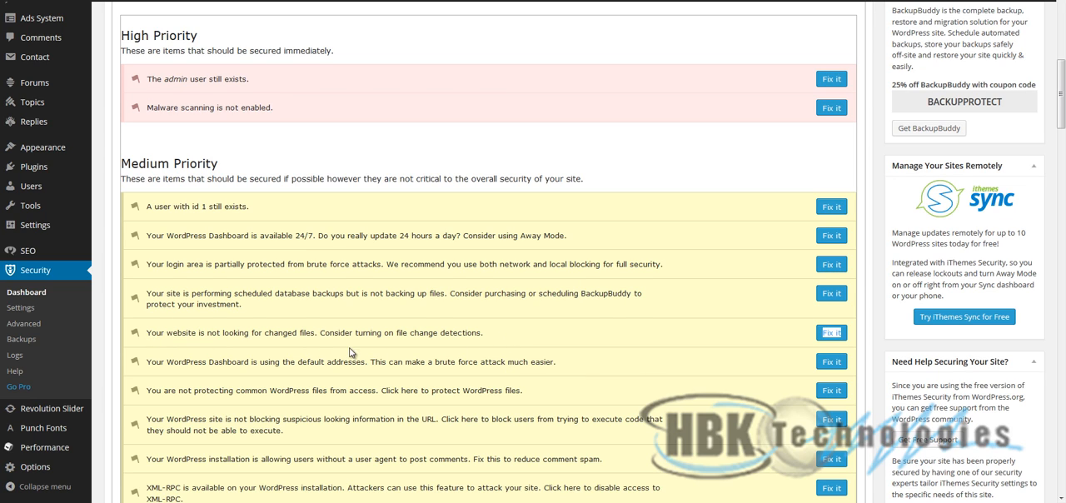
pyautogui.click(831, 333)
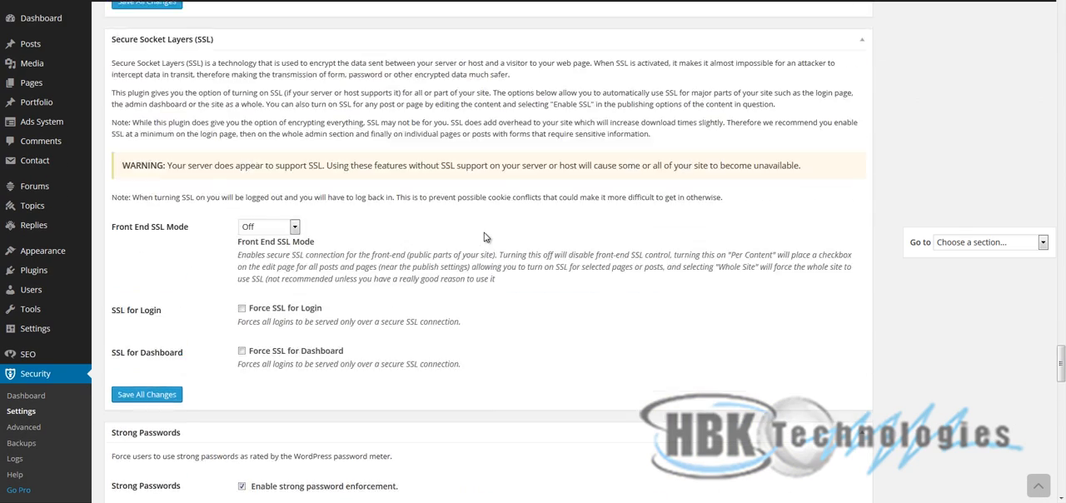
pyautogui.click(324, 50)
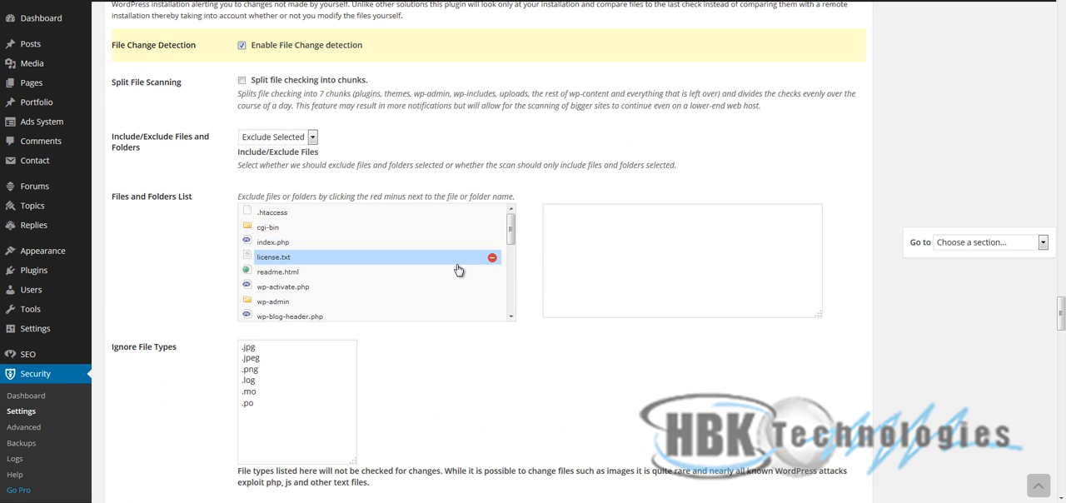
pyautogui.scroll(-3, 457, 269)
pyautogui.scroll(-3, 611, 367)
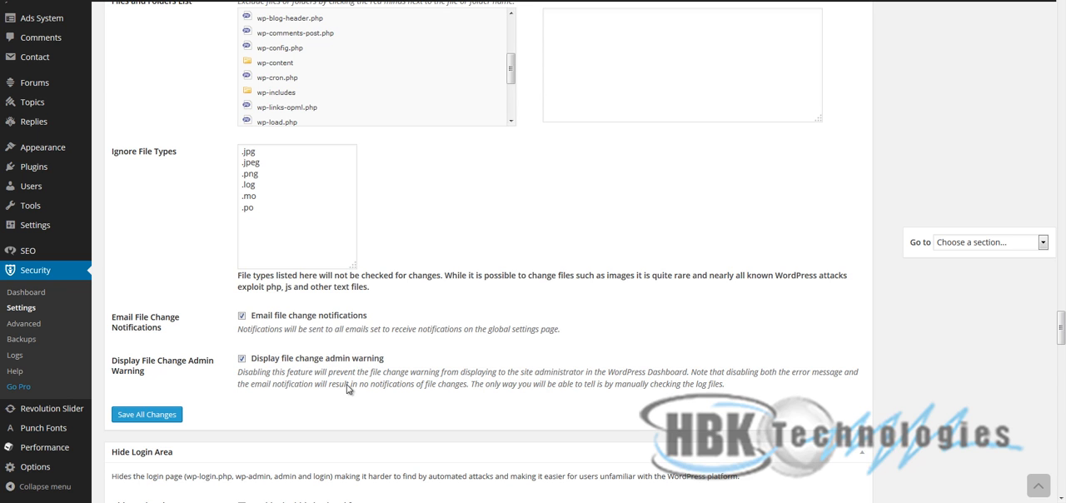
pyautogui.scroll(2, 416, 399)
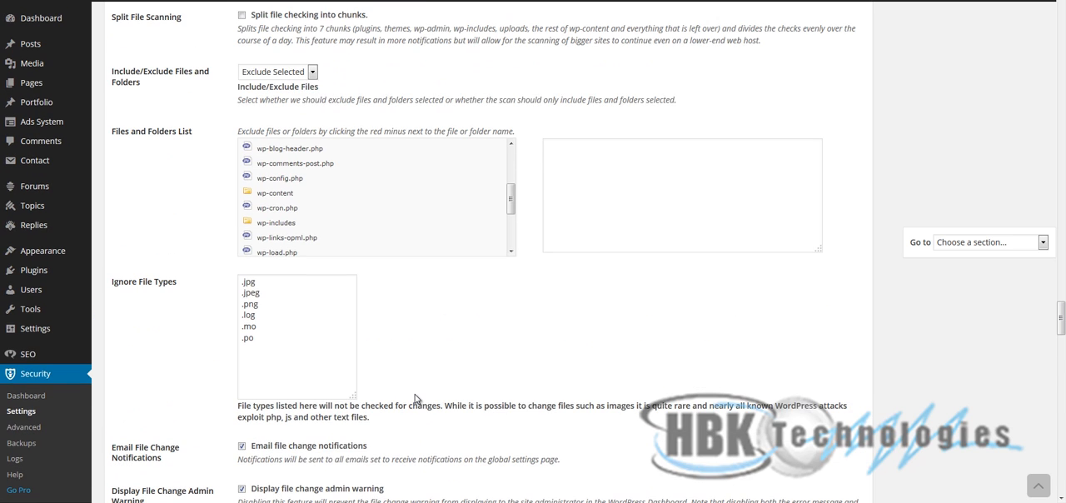
pyautogui.scroll(-2, 416, 398)
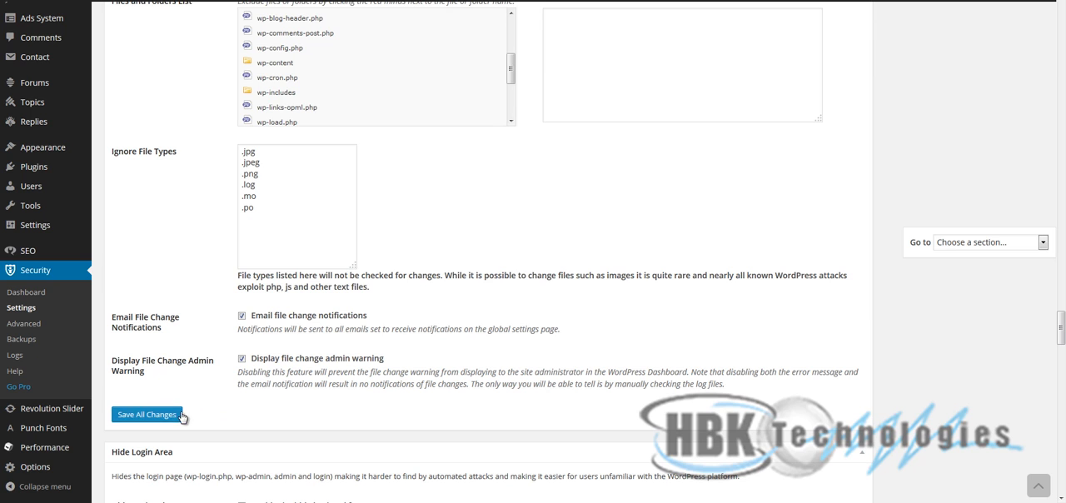
pyautogui.click(183, 414)
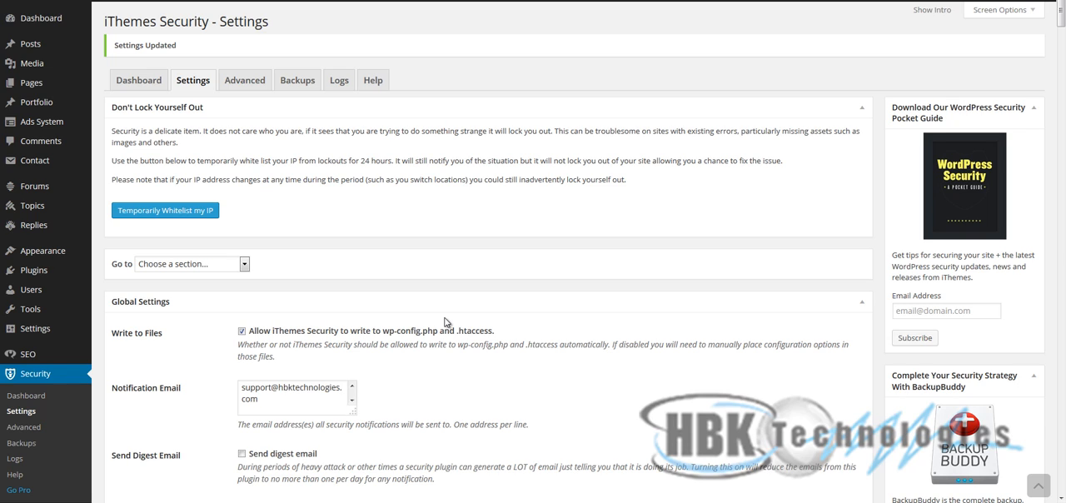
# - Return to the Security Status list and open the fix for the medium-priority item on the WordPress Dashboard's default addresses
pyautogui.click(141, 81)
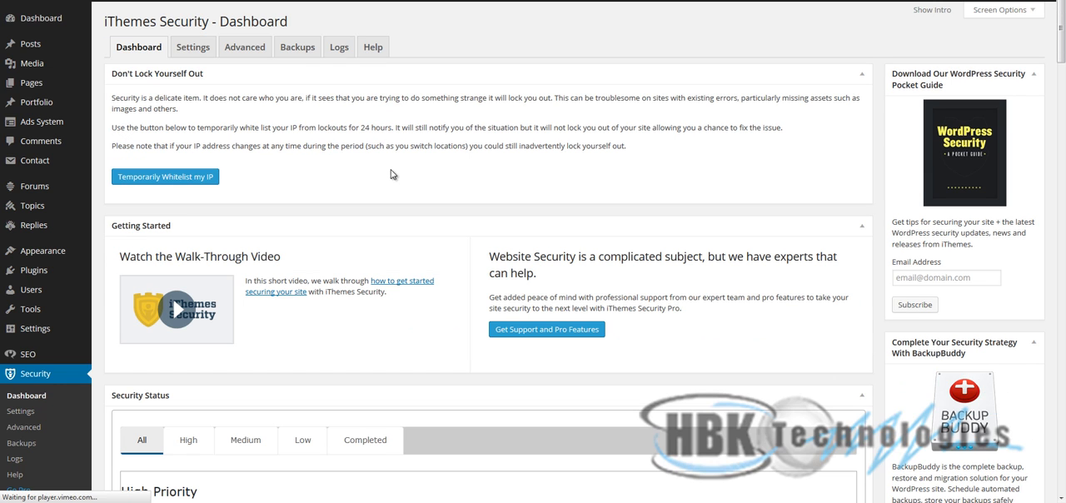
pyautogui.scroll(-6, 372, 244)
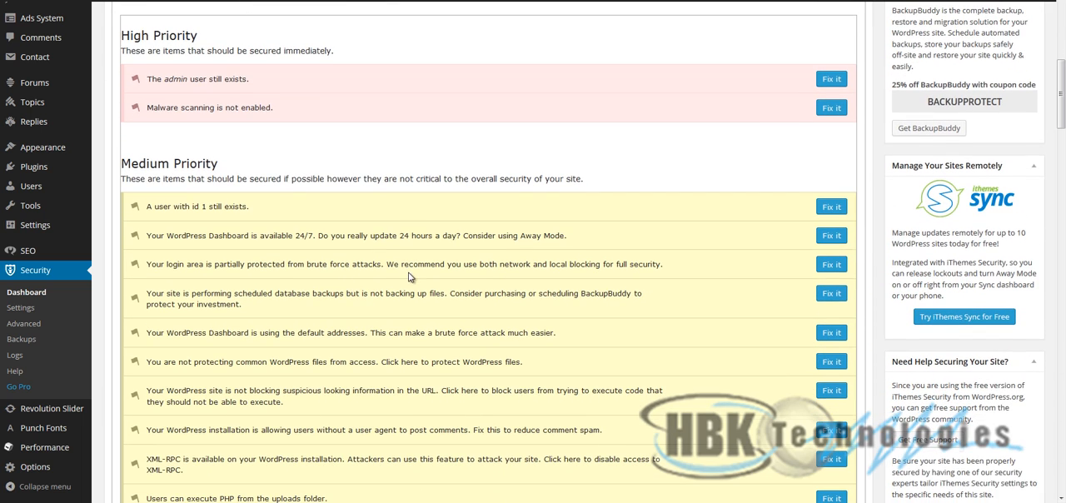
pyautogui.moveTo(263, 294); pyautogui.dragTo(292, 309)
pyautogui.click(338, 323)
pyautogui.tripleClick(152, 335)
pyautogui.moveTo(151, 332); pyautogui.dragTo(243, 339)
pyautogui.click(550, 338)
pyautogui.moveTo(550, 335)
pyautogui.mouseDown()
pyautogui.moveTo(150, 338)
pyautogui.moveTo(552, 338)
pyautogui.mouseUp()
pyautogui.click(150, 338)
pyautogui.click(557, 334)
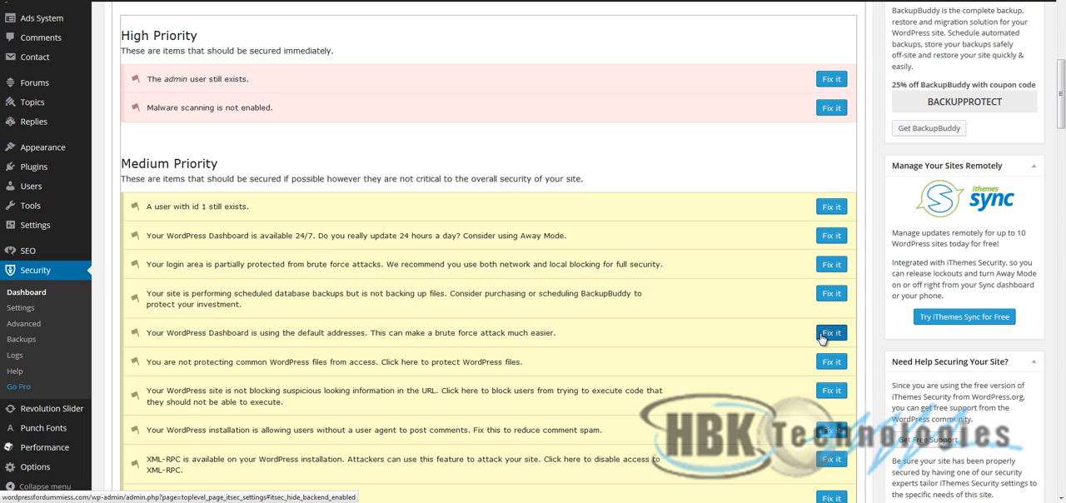
pyautogui.click(820, 335)
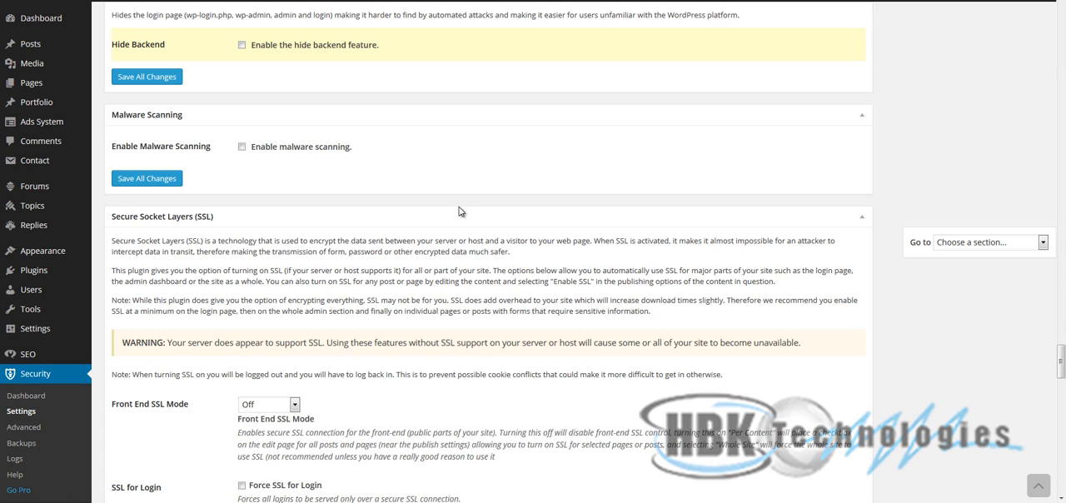
# - Enable the hide backend feature with the login slug wplogin and save all changes
pyautogui.click(309, 47)
pyautogui.click(317, 83)
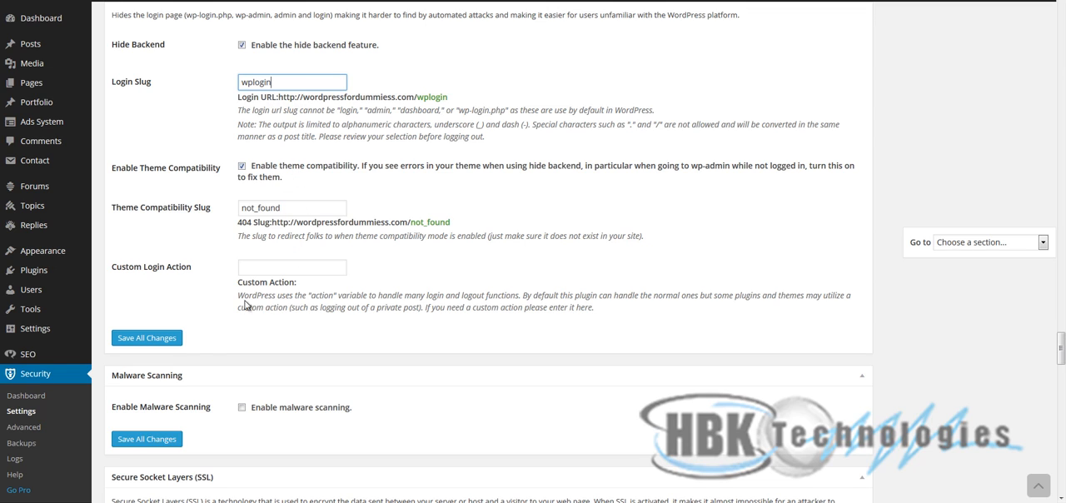
pyautogui.click(175, 342)
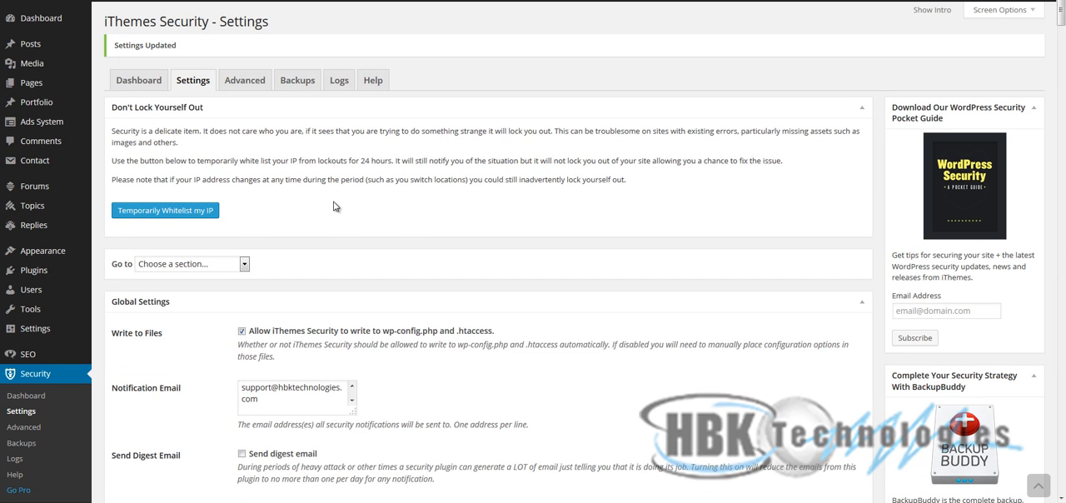
# - Return to the Security Status list and open the fix for the medium-priority item on protecting common WordPress files from access
pyautogui.click(143, 80)
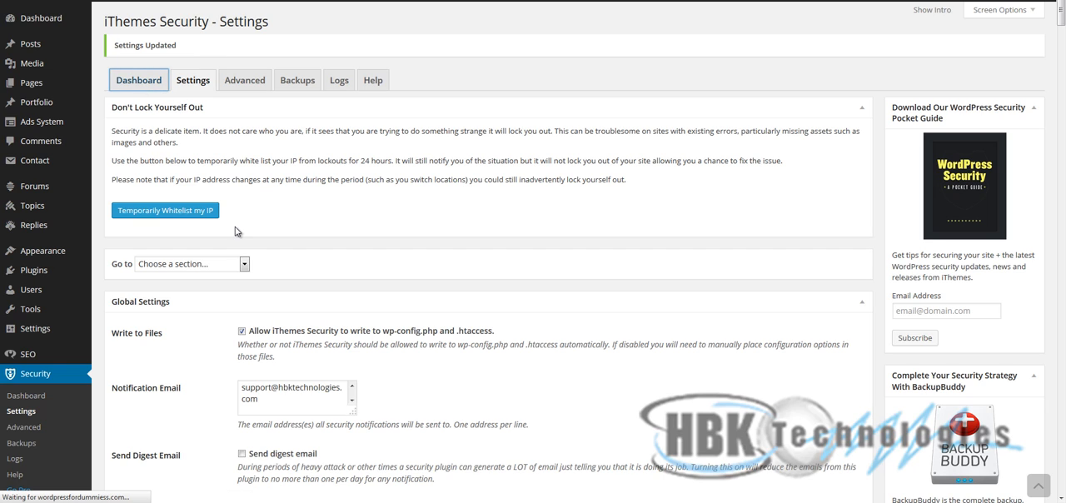
pyautogui.scroll(-2, 393, 297)
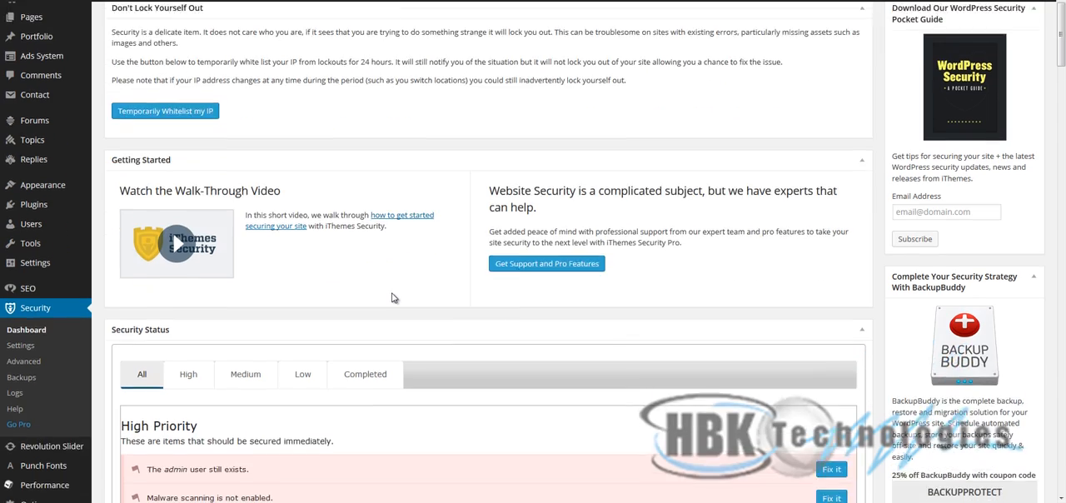
pyautogui.scroll(-5, 393, 297)
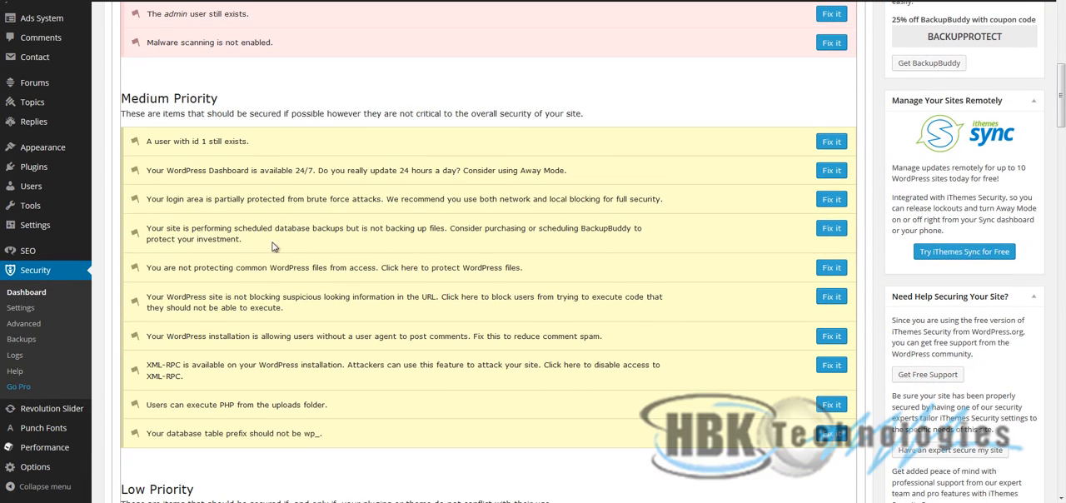
pyautogui.moveTo(214, 270); pyautogui.dragTo(148, 268)
pyautogui.click(534, 272)
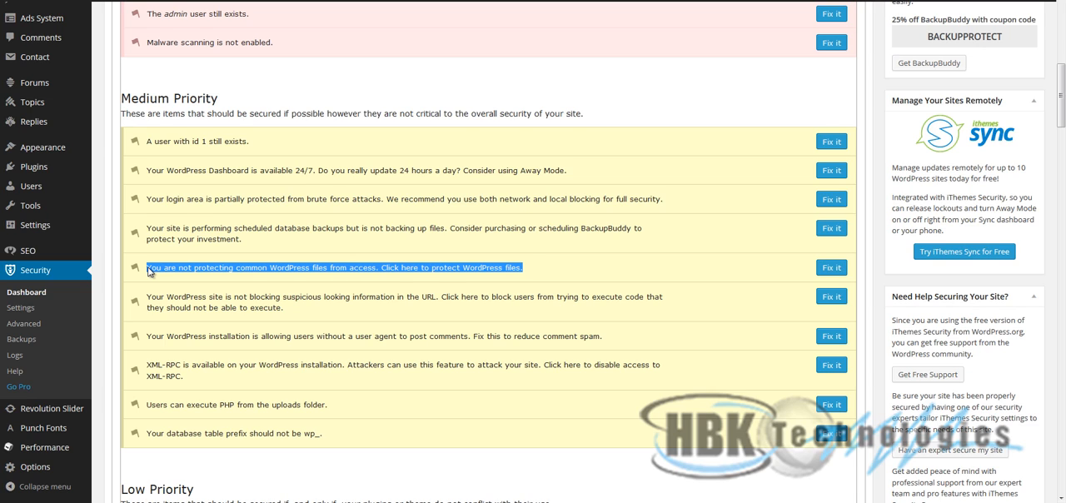
pyautogui.click(825, 269)
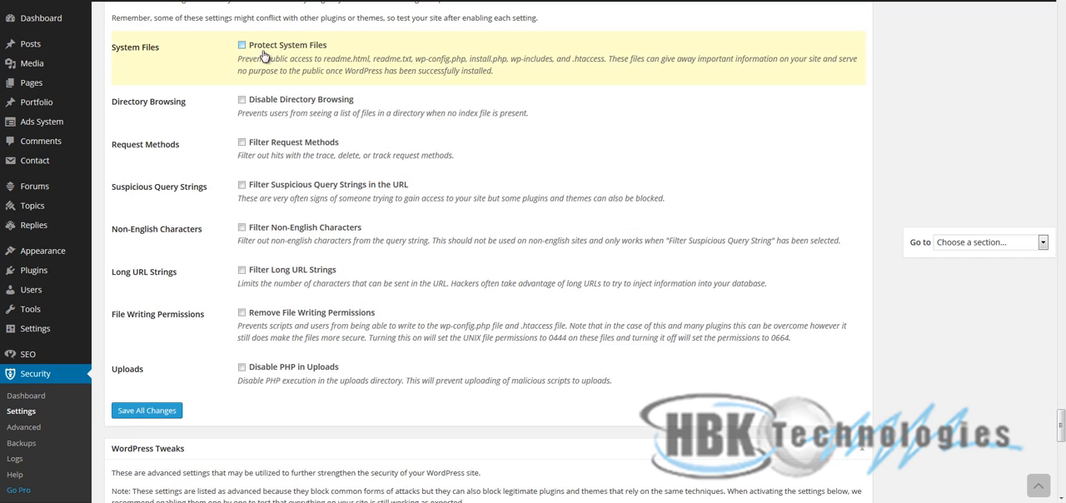
# - Enable Protect System Files and Disable PHP in Uploads, and save all changes
pyautogui.click(275, 51)
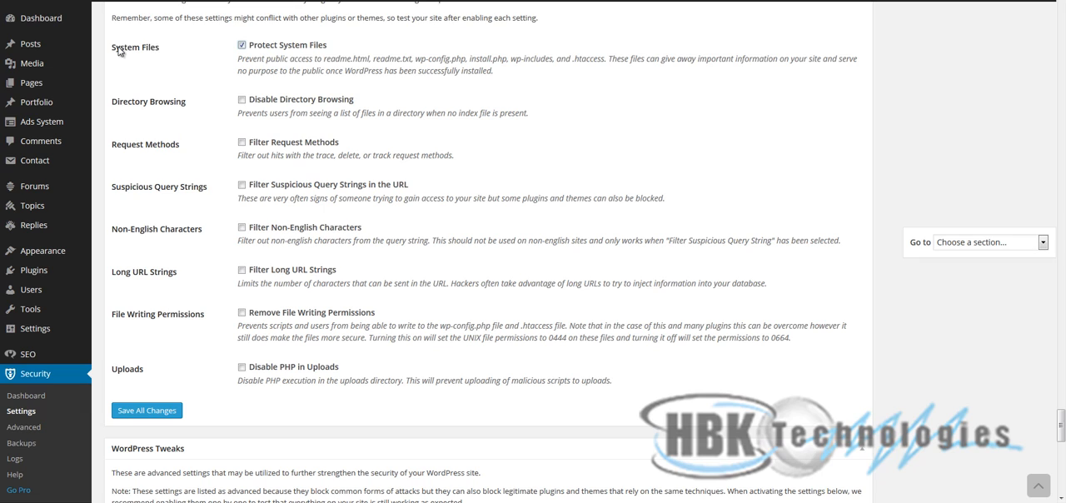
pyautogui.moveTo(117, 50); pyautogui.dragTo(195, 67)
pyautogui.click(242, 367)
pyautogui.click(147, 411)
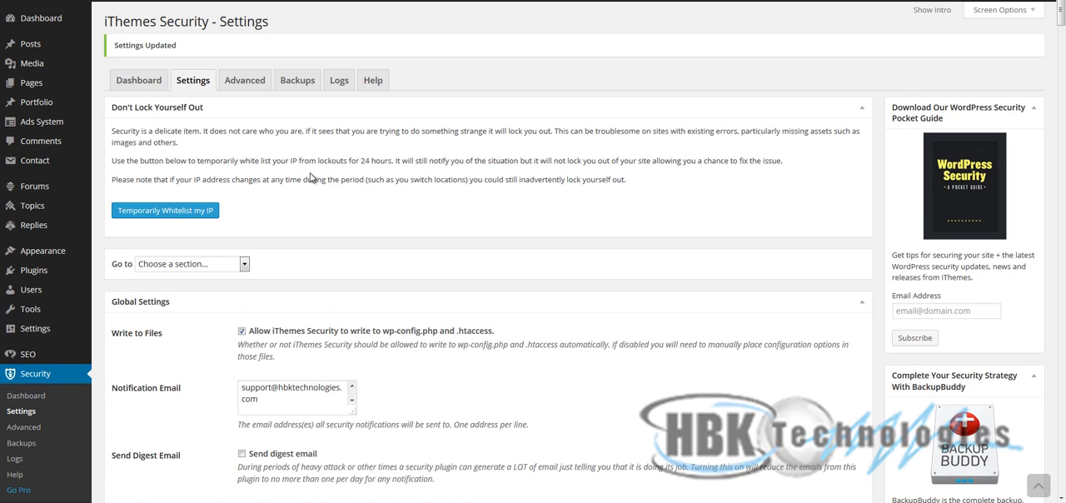
# - Open the fix for the medium-priority suspicious URL item, enable Filter Suspicious Query Strings in the URL and save all changes
pyautogui.click(137, 84)
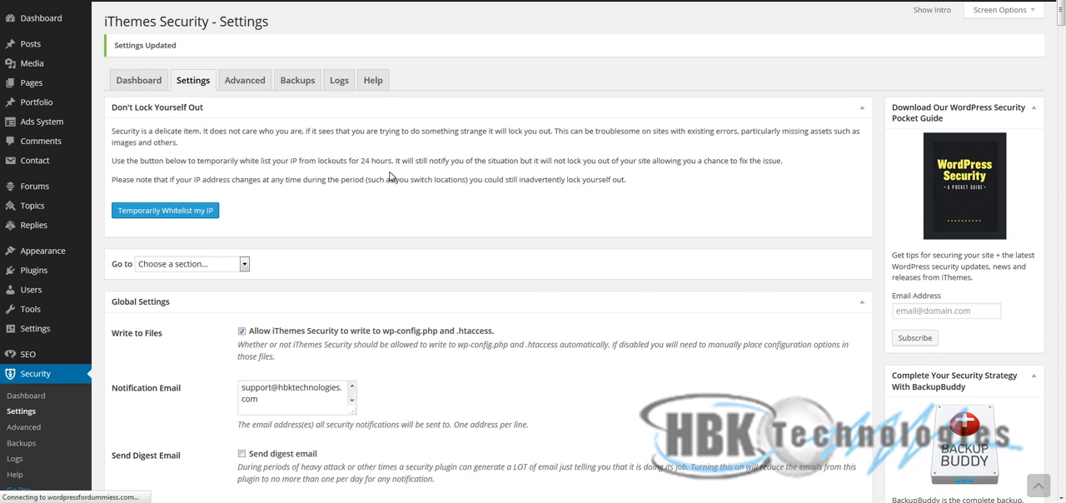
pyautogui.scroll(-2, 347, 344)
pyautogui.scroll(-4, 347, 344)
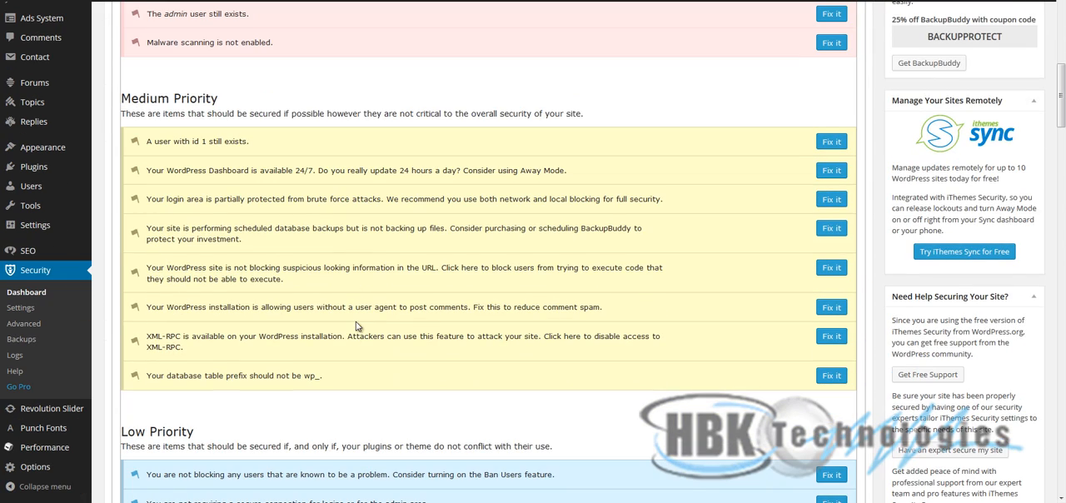
pyautogui.scroll(1, 335, 382)
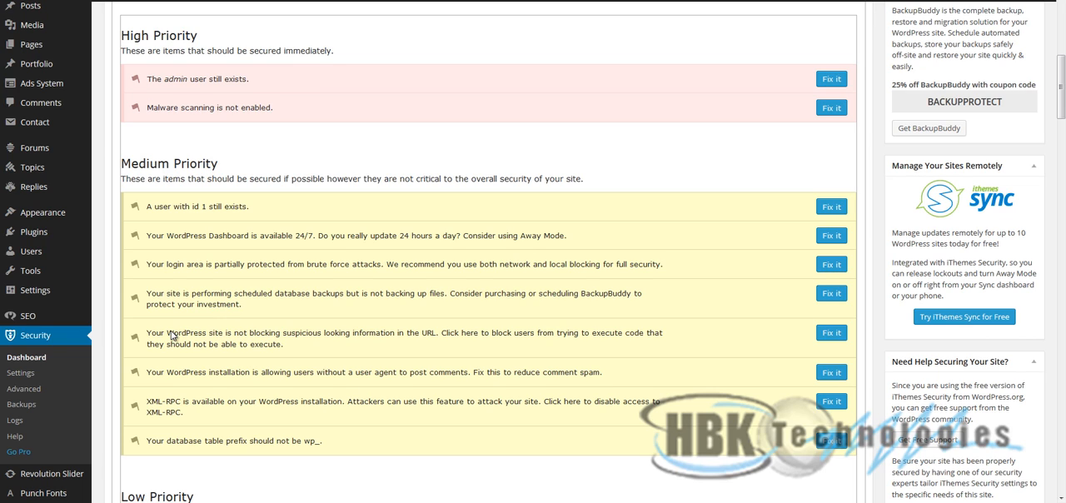
pyautogui.moveTo(174, 333); pyautogui.dragTo(152, 334)
pyautogui.click(340, 347)
pyautogui.click(832, 334)
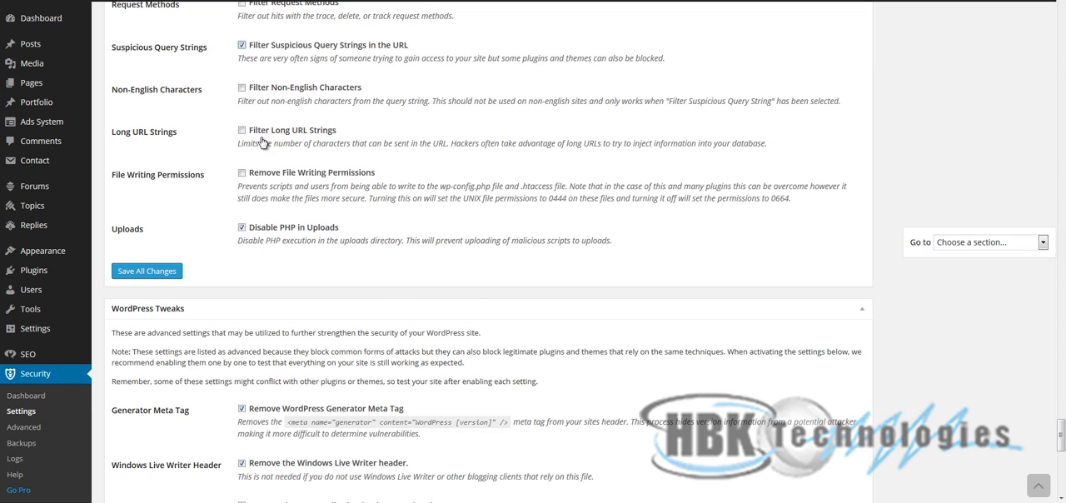
pyautogui.click(171, 275)
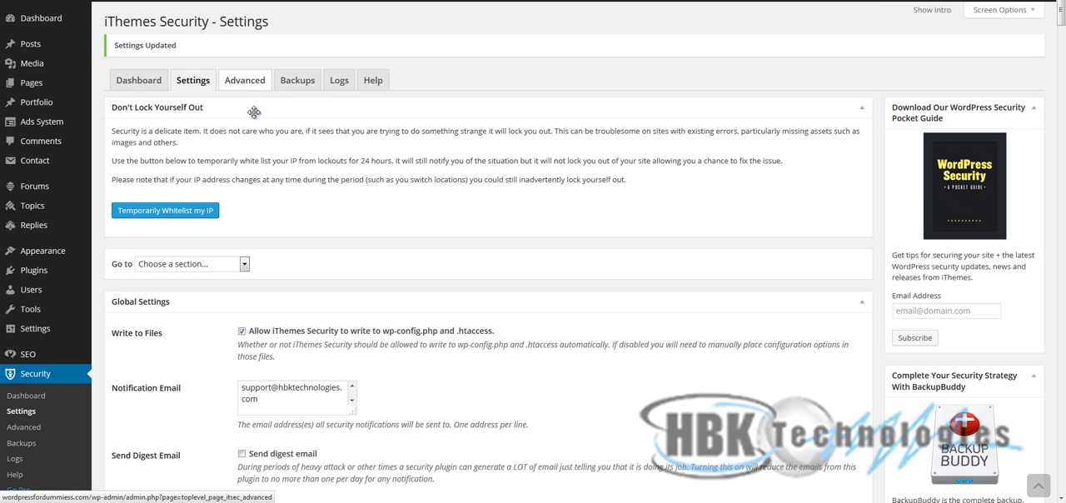
# - Return to the Security Status list and open the fix for the medium-priority item on comments from users without a user agent
pyautogui.click(142, 83)
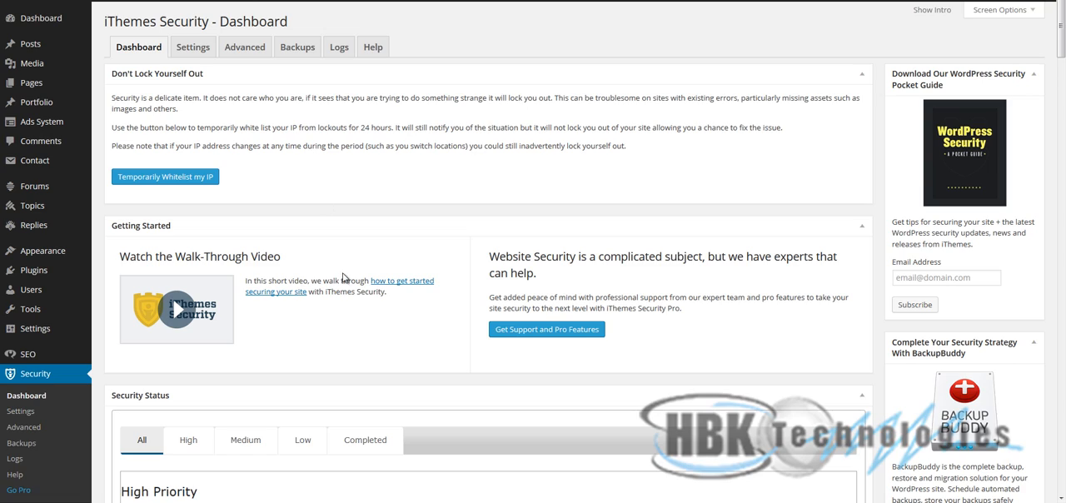
pyautogui.scroll(-4, 343, 277)
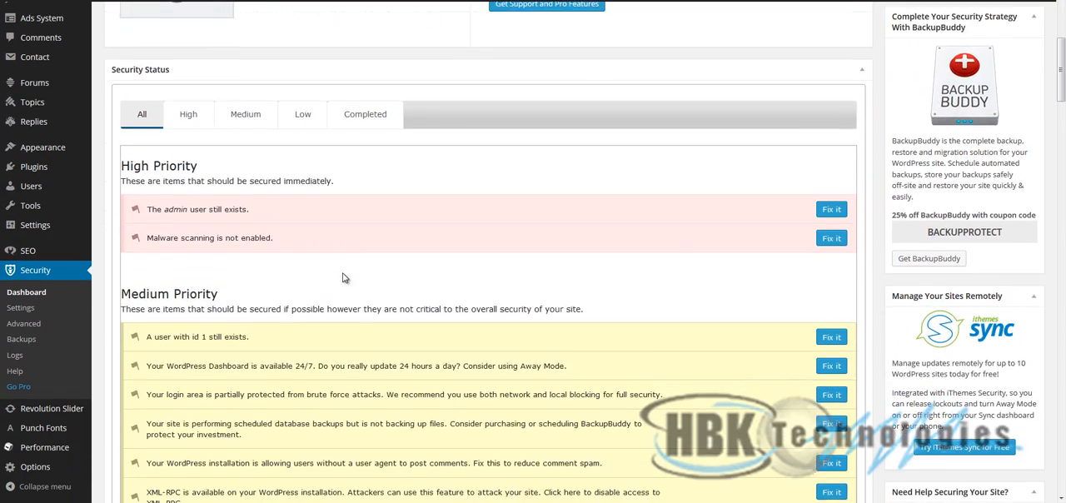
pyautogui.scroll(-2, 343, 278)
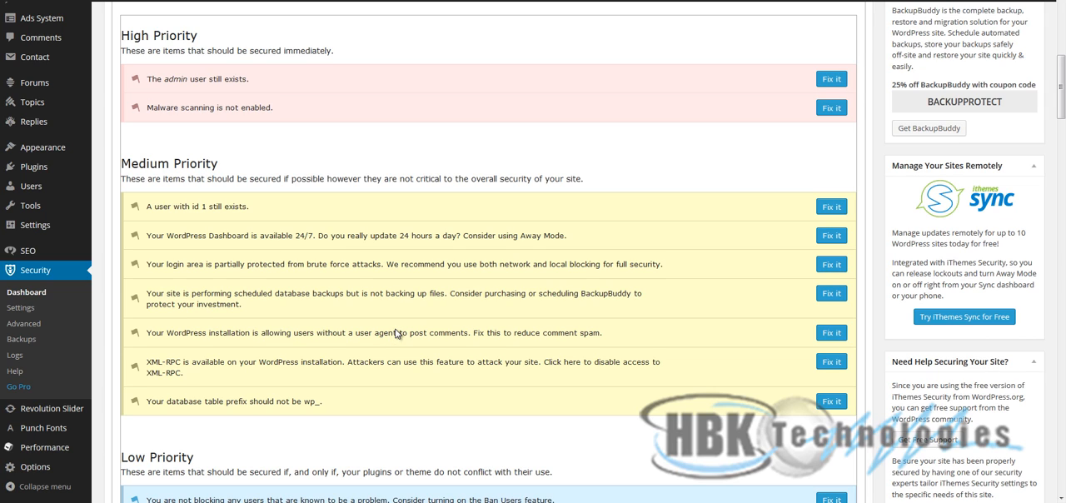
pyautogui.moveTo(397, 333); pyautogui.dragTo(457, 336)
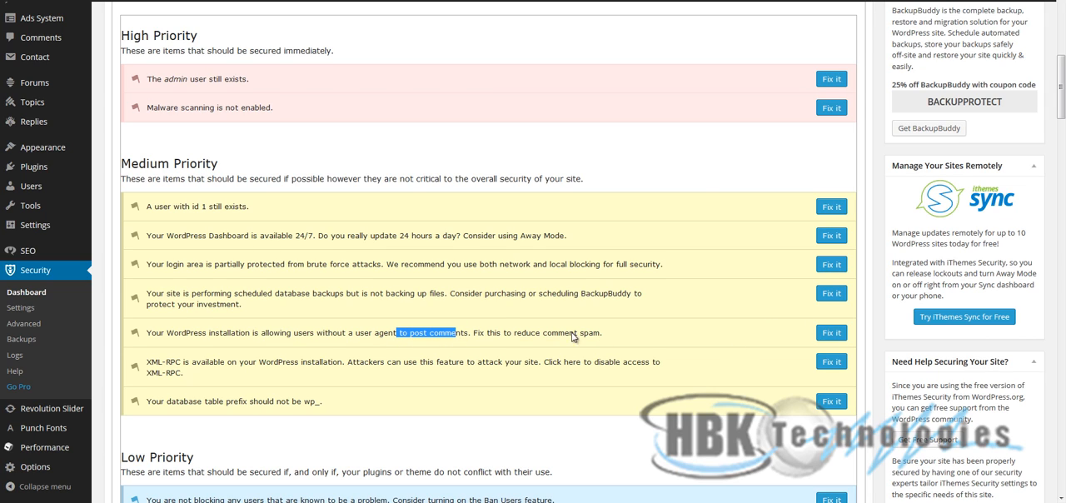
pyautogui.moveTo(146, 337); pyautogui.dragTo(287, 335)
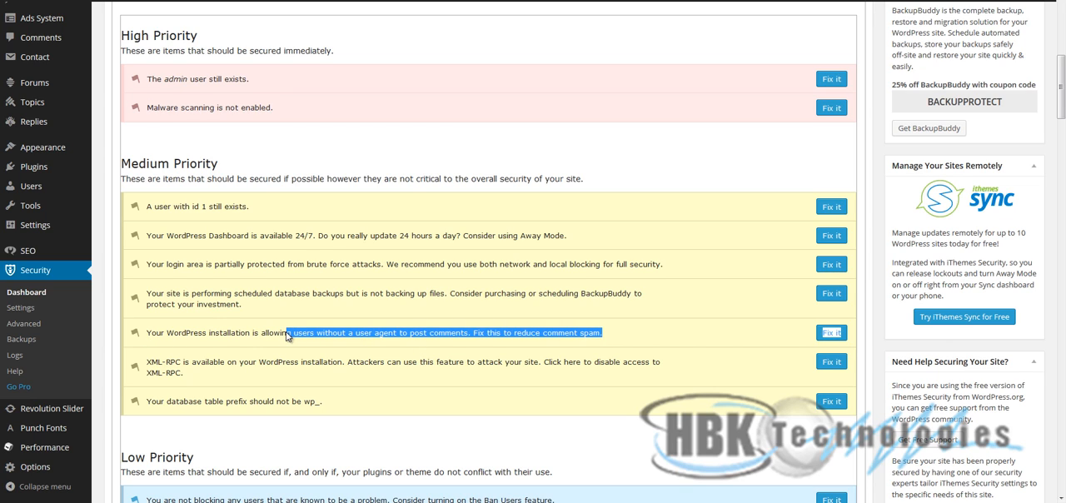
pyautogui.moveTo(372, 335); pyautogui.dragTo(542, 337)
pyautogui.click(820, 333)
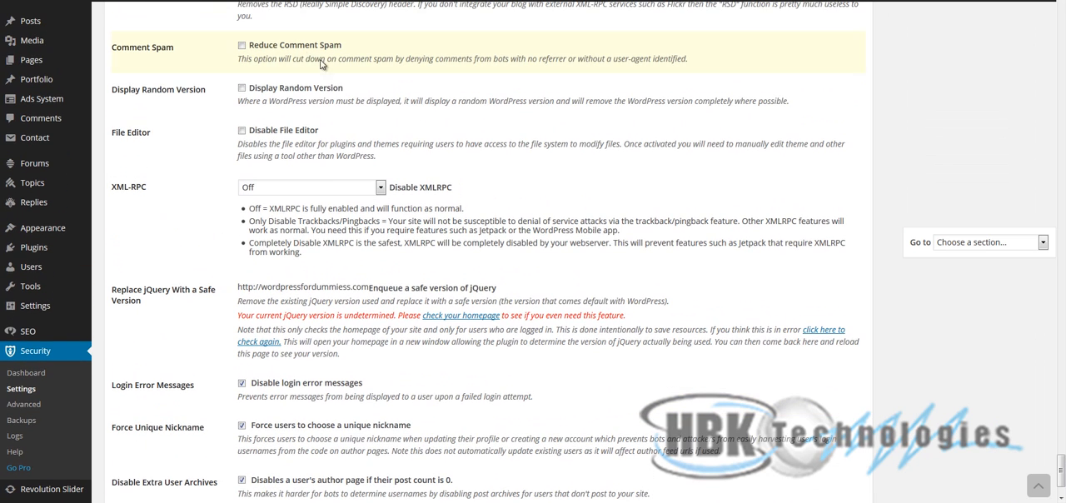
# - Enable Reduce Comment Spam and Display Random Version in the WordPress Tweaks settings
pyautogui.click(270, 48)
pyautogui.click(242, 90)
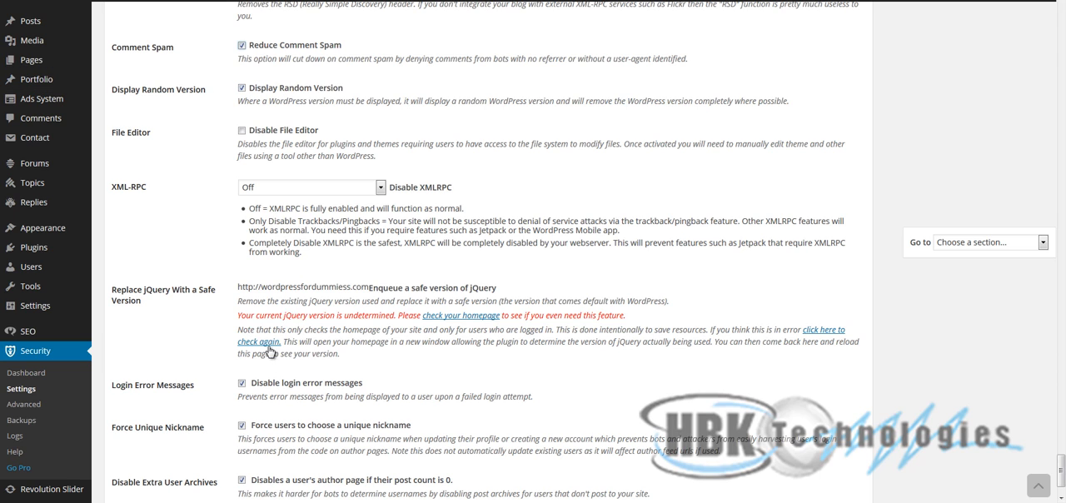
pyautogui.scroll(1, 271, 353)
pyautogui.scroll(-1, 218, 279)
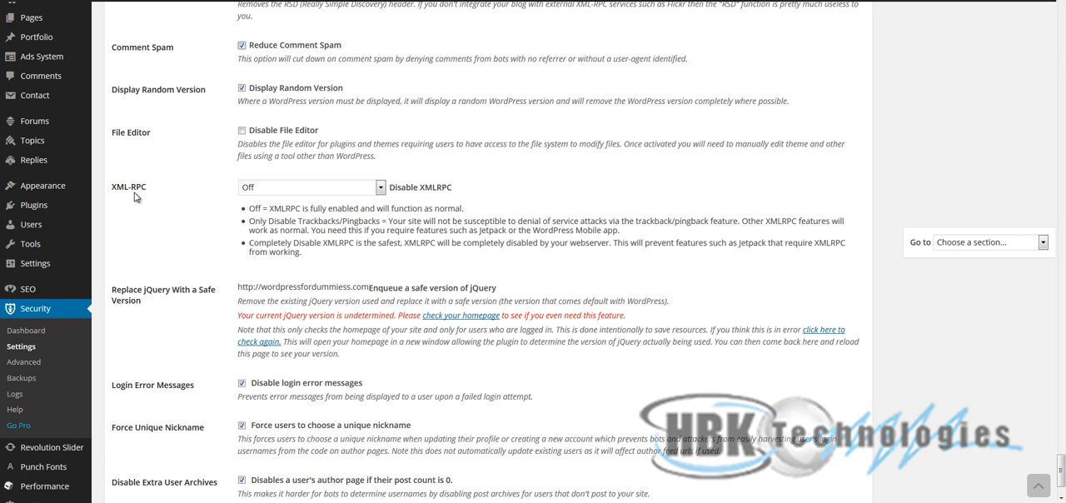
# - Set XML-RPC to Completely Disable XMLRPC and save all changes
pyautogui.click(341, 185)
pyautogui.click(324, 225)
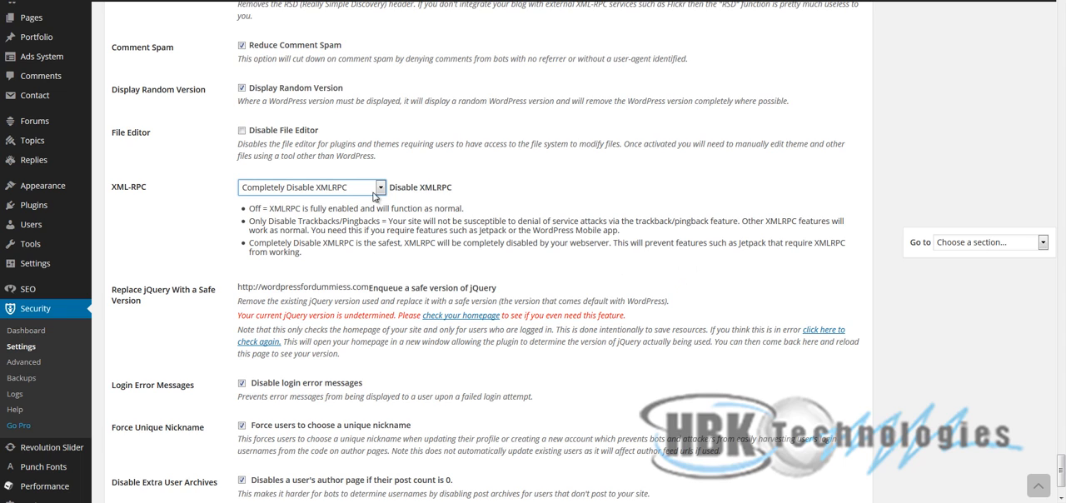
pyautogui.click(332, 188)
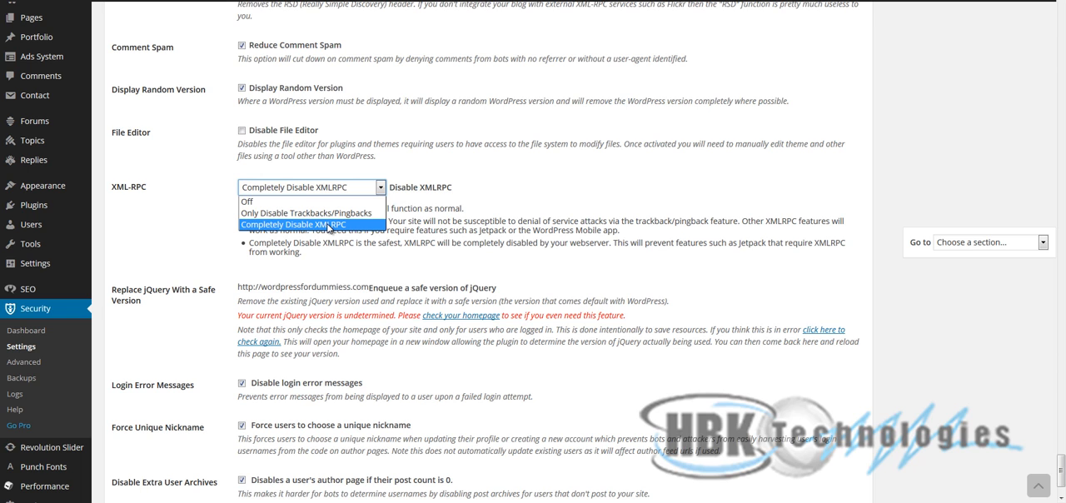
pyautogui.click(330, 225)
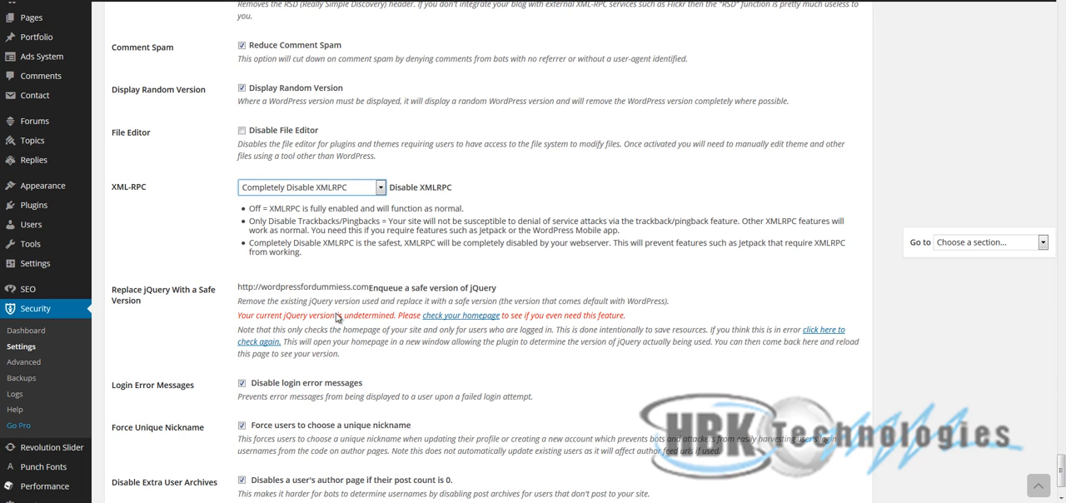
pyautogui.scroll(-2, 345, 331)
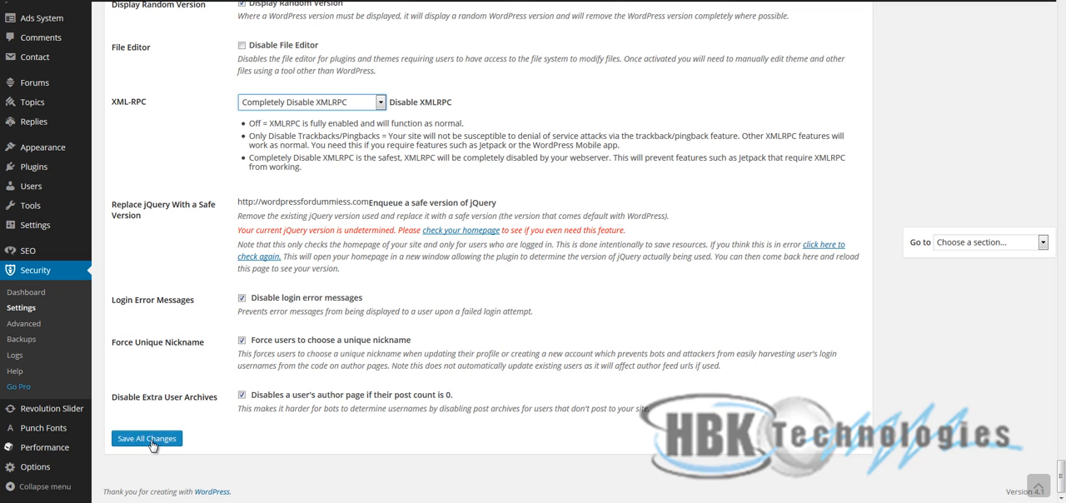
pyautogui.click(153, 447)
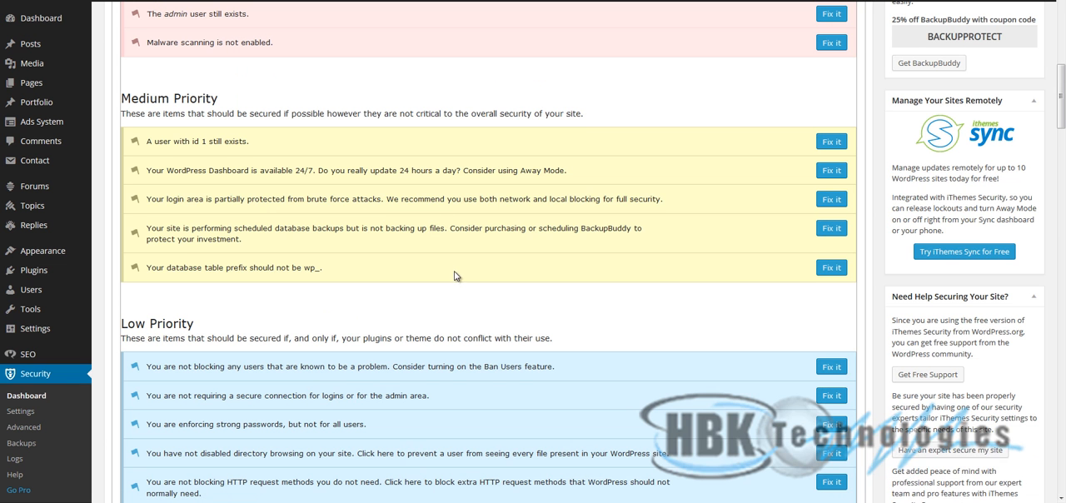
# - Review the remaining medium-priority items in the Security Status list and open the fix for the wp_ database table prefix item
pyautogui.scroll(1, 456, 275)
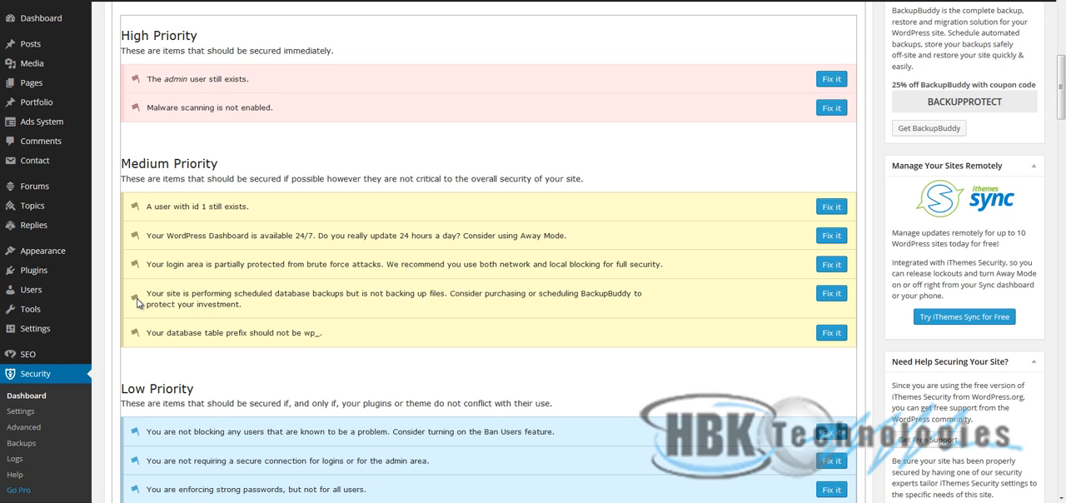
pyautogui.moveTo(152, 293)
pyautogui.mouseDown()
pyautogui.moveTo(264, 305)
pyautogui.moveTo(149, 296)
pyautogui.mouseUp()
pyautogui.click(264, 305)
pyautogui.click(223, 305)
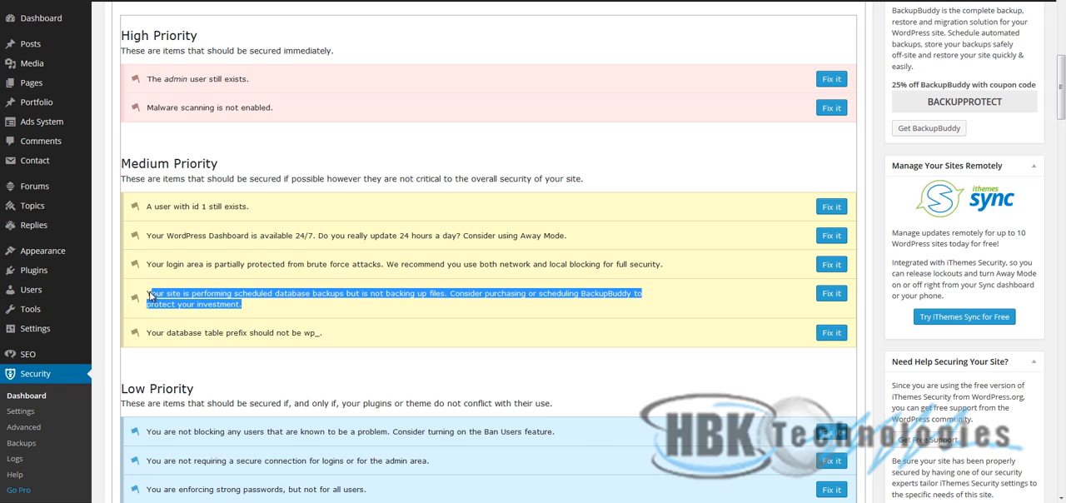
pyautogui.click(326, 336)
pyautogui.moveTo(330, 336); pyautogui.dragTo(149, 332)
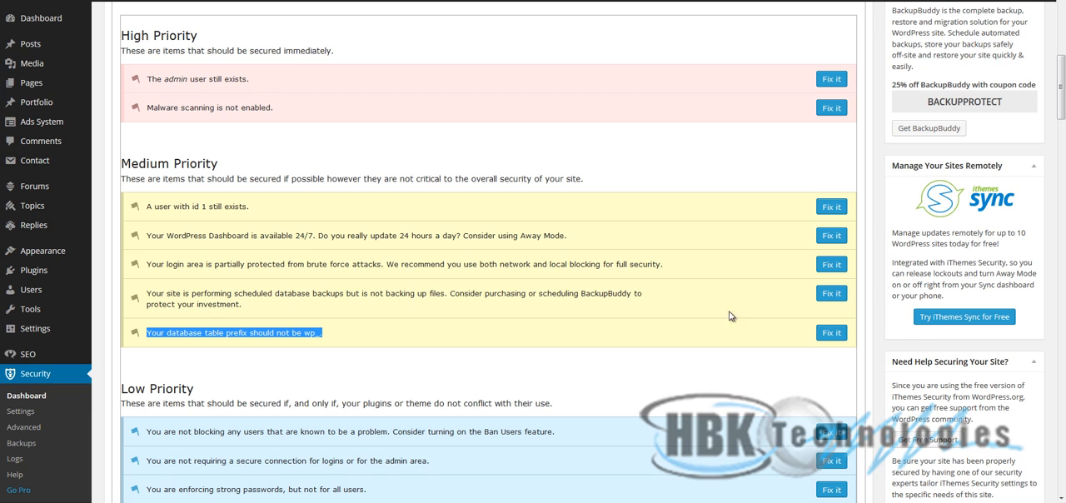
pyautogui.click(830, 342)
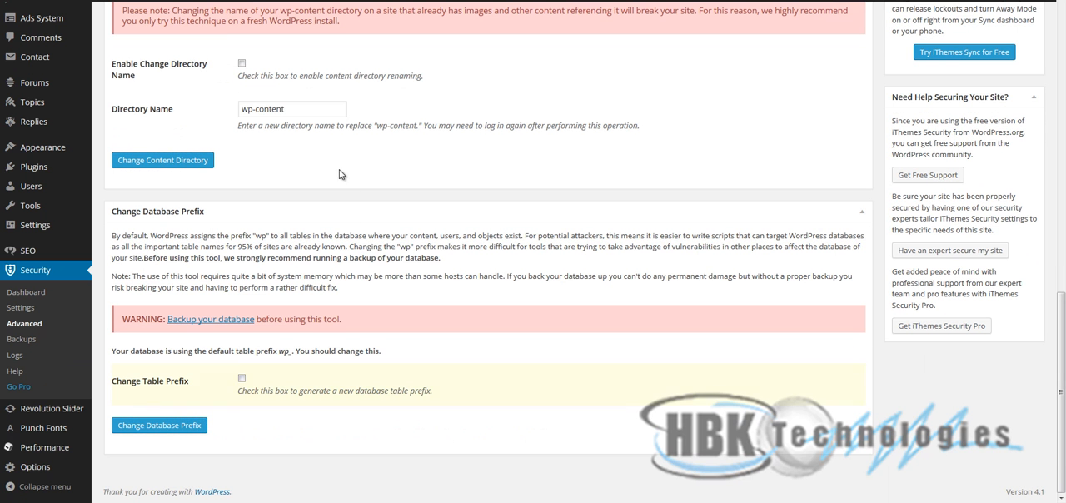
pyautogui.moveTo(174, 11); pyautogui.dragTo(364, 42)
pyautogui.click(408, 306)
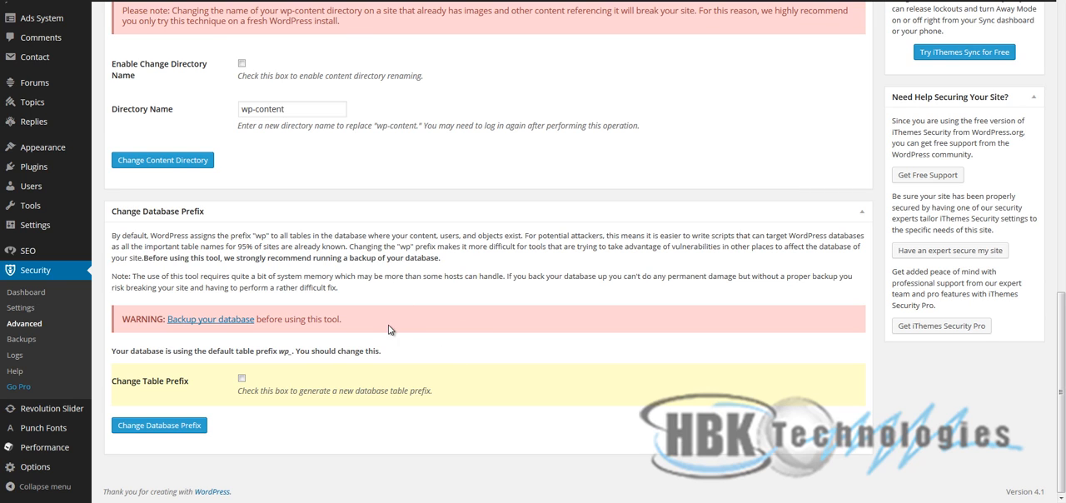
# - Examine the database backup warning and the warning about renaming the wp-content directory in the Advanced settings
pyautogui.moveTo(342, 319); pyautogui.dragTo(261, 317)
pyautogui.moveTo(383, 14); pyautogui.dragTo(350, 22)
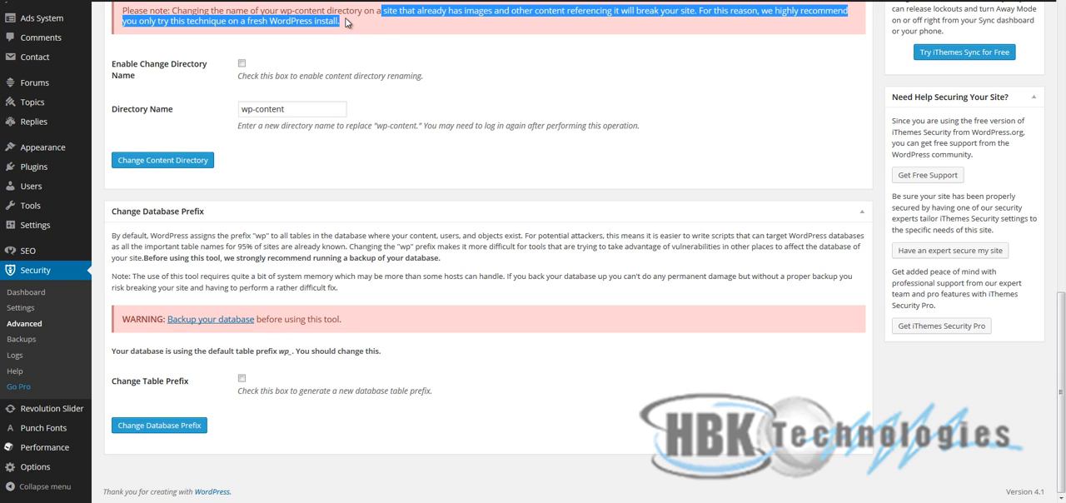
pyautogui.click(348, 30)
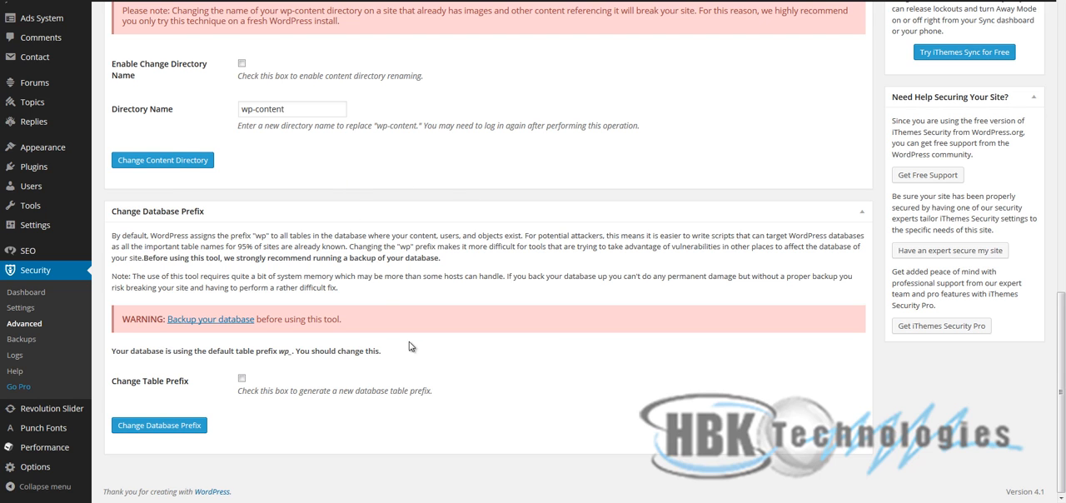
# - Return to the Security Status list and review the medium-priority items on user id 1, table prefix, brute force protection and Away Mode
pyautogui.click(18, 293)
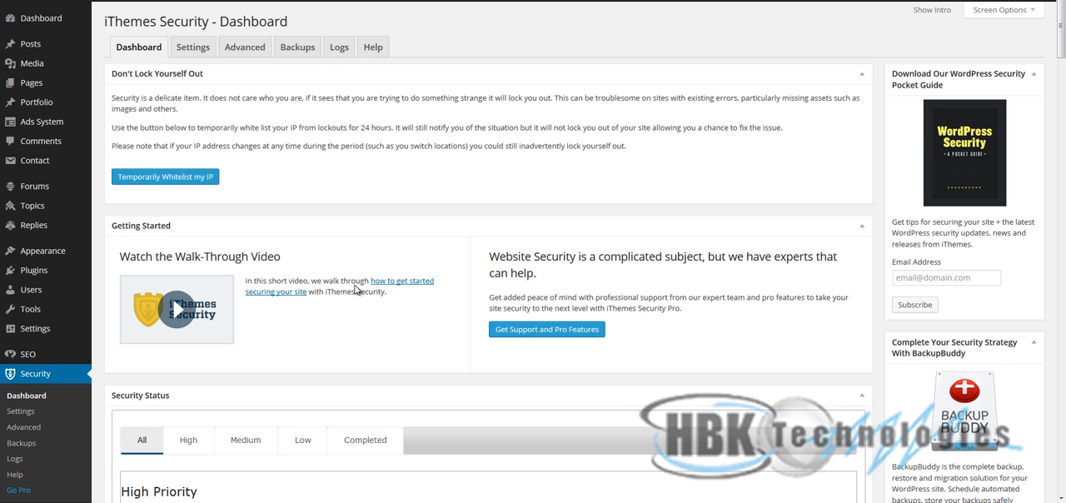
pyautogui.scroll(-5, 356, 289)
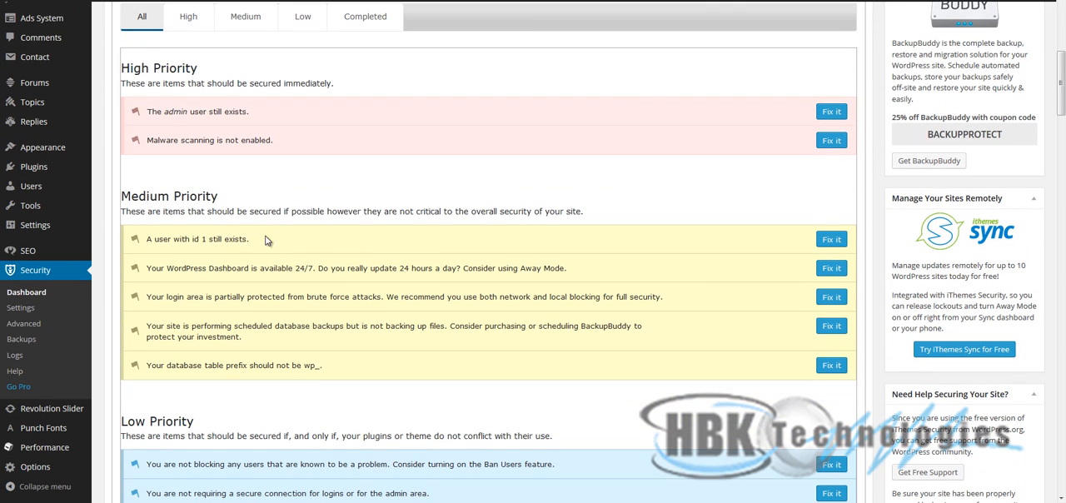
pyautogui.moveTo(270, 242); pyautogui.dragTo(166, 247)
pyautogui.moveTo(342, 366); pyautogui.dragTo(153, 366)
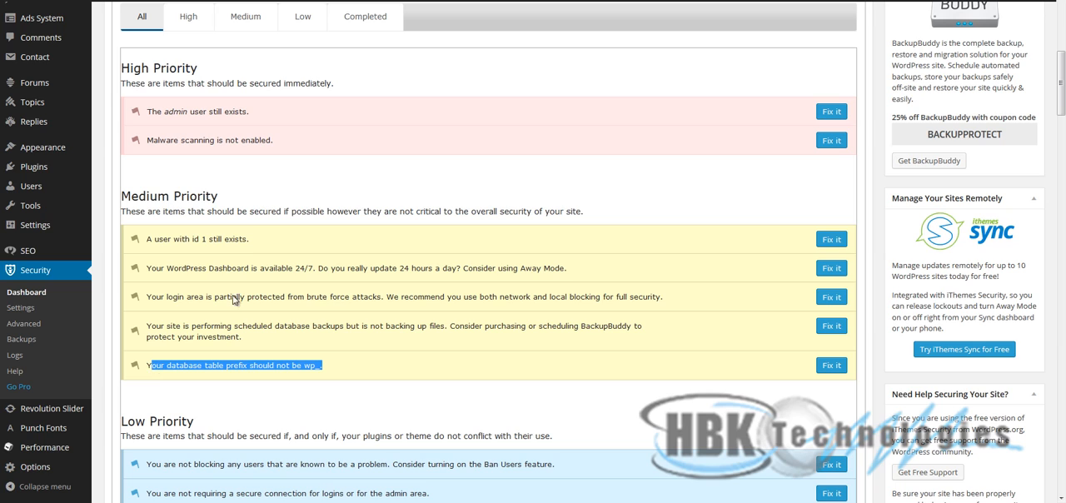
pyautogui.moveTo(236, 298); pyautogui.dragTo(681, 297)
pyautogui.click(679, 298)
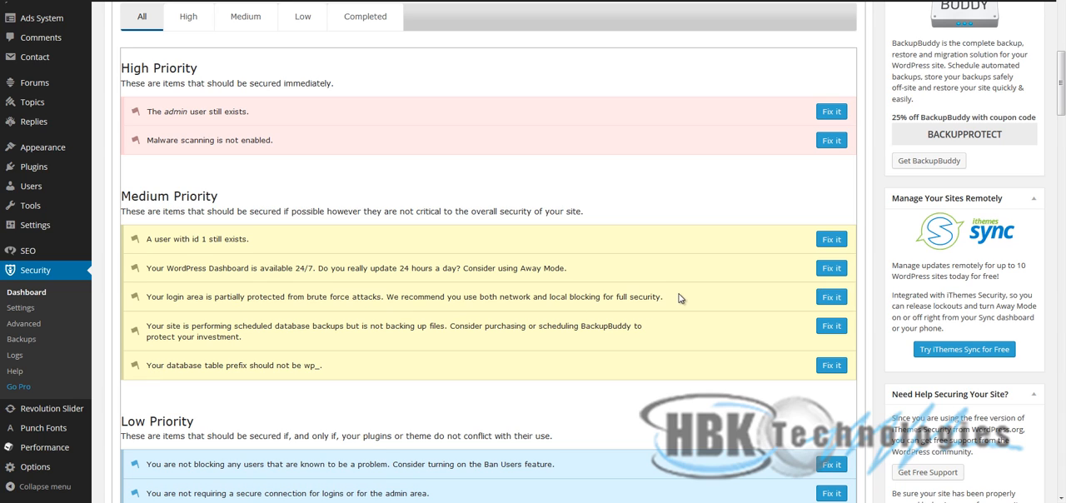
pyautogui.keyDown('shift'); pyautogui.click(480, 298); pyautogui.keyUp('shift')
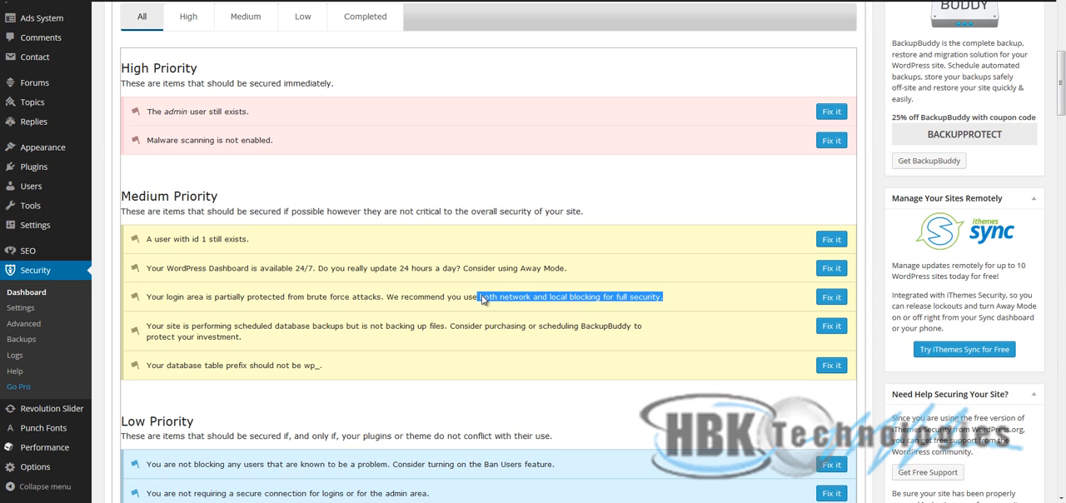
pyautogui.click(483, 299)
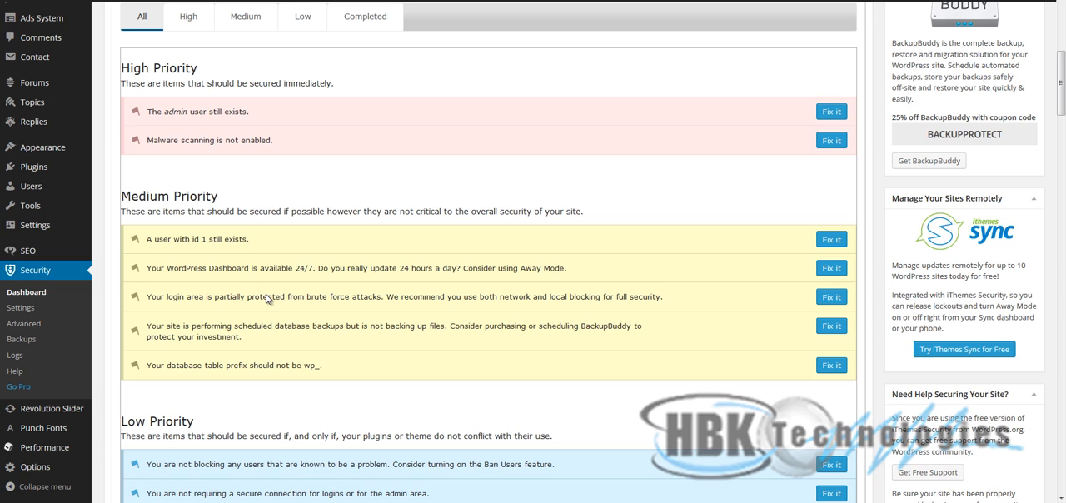
pyautogui.moveTo(149, 268); pyautogui.dragTo(587, 272)
pyautogui.click(588, 273)
# - Review the high-priority malware scanning and admin user items and open the fix for the medium-priority item on the user with id 1
pyautogui.moveTo(325, 146); pyautogui.dragTo(152, 139)
pyautogui.click(231, 111)
pyautogui.moveTo(261, 110); pyautogui.dragTo(159, 106)
pyautogui.rightClick(160, 106)
pyautogui.click(144, 108)
pyautogui.moveTo(262, 107); pyautogui.dragTo(152, 109)
pyautogui.click(214, 158)
pyautogui.moveTo(148, 242); pyautogui.dragTo(244, 238)
pyautogui.click(829, 240)
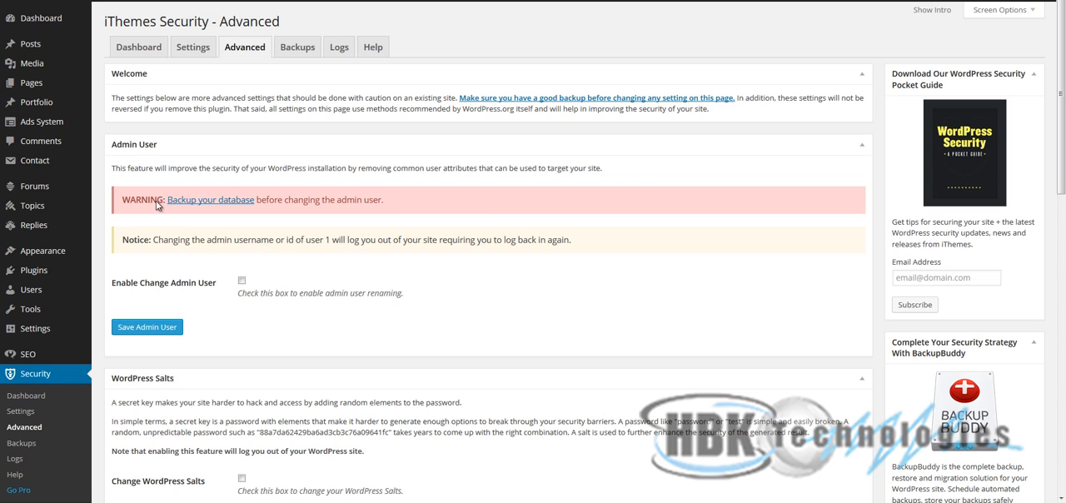
# - Return to the high- and medium-priority items in the Security Status list and dismiss the new-mail notification
pyautogui.click(38, 397)
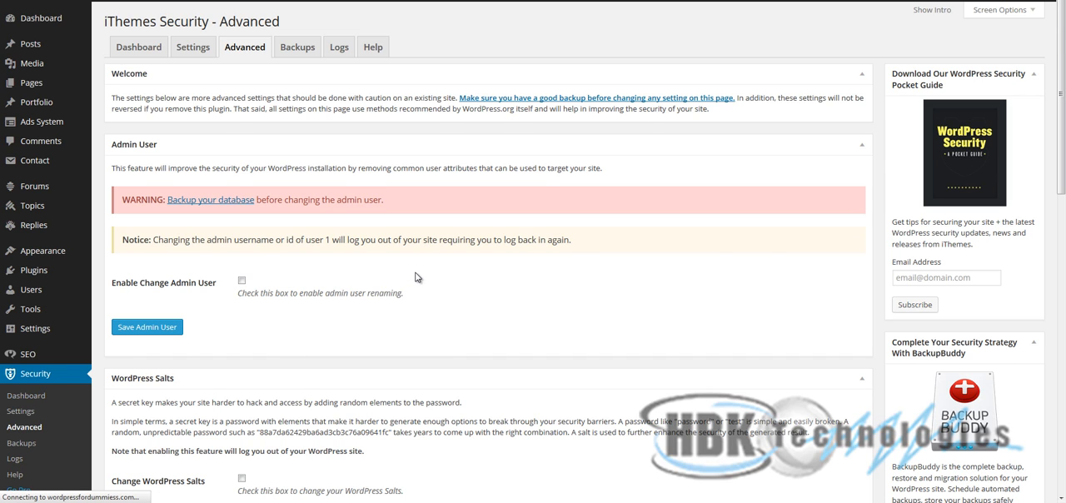
pyautogui.scroll(-2, 310, 369)
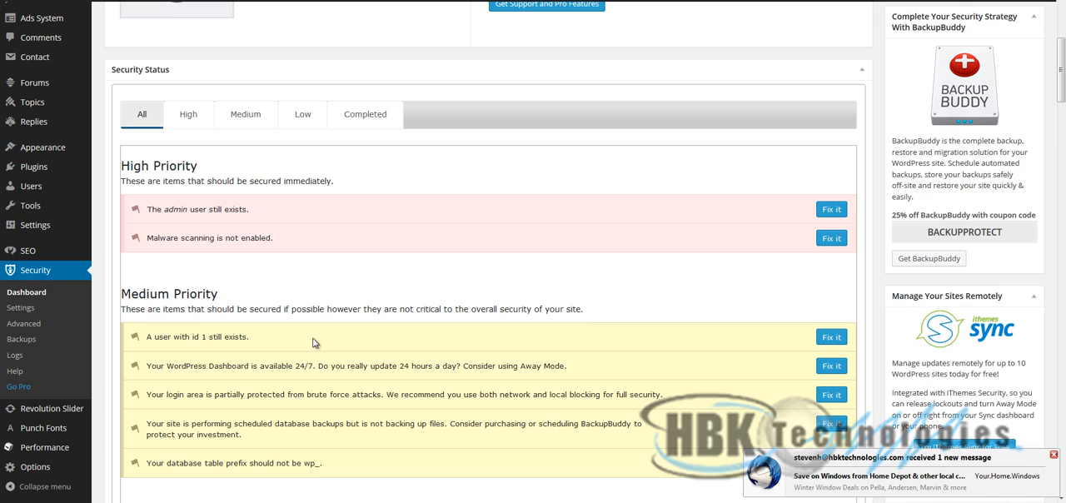
pyautogui.click(1053, 454)
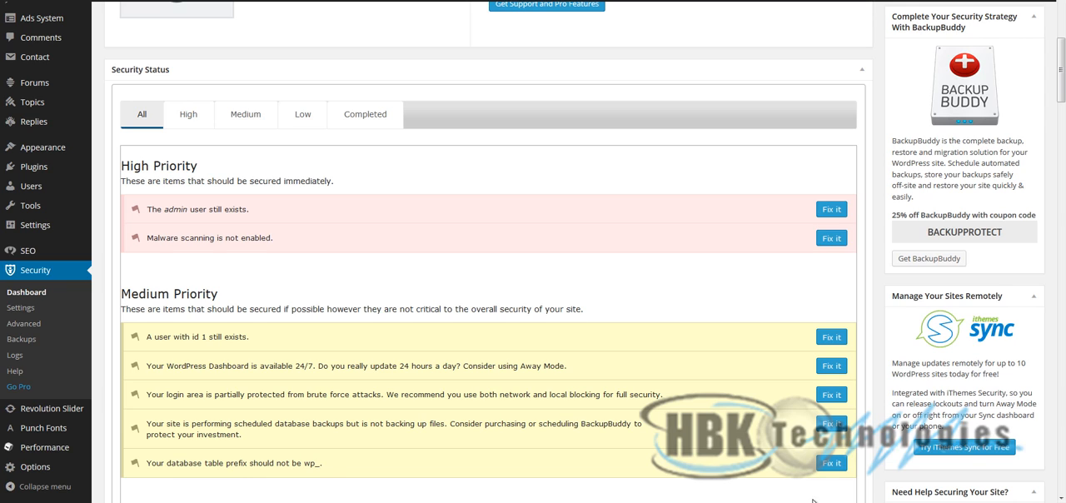
pyautogui.moveTo(902, 502)
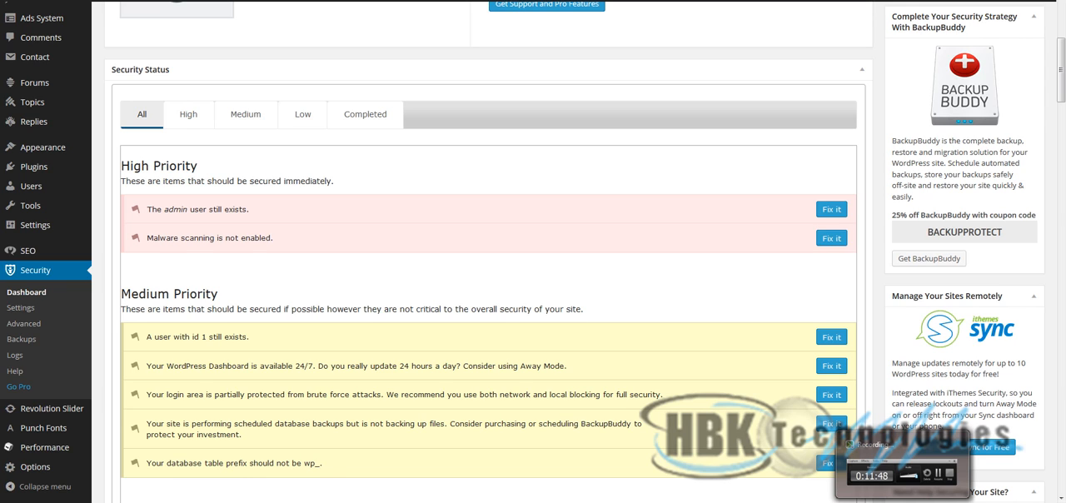
pyautogui.click(902, 500)
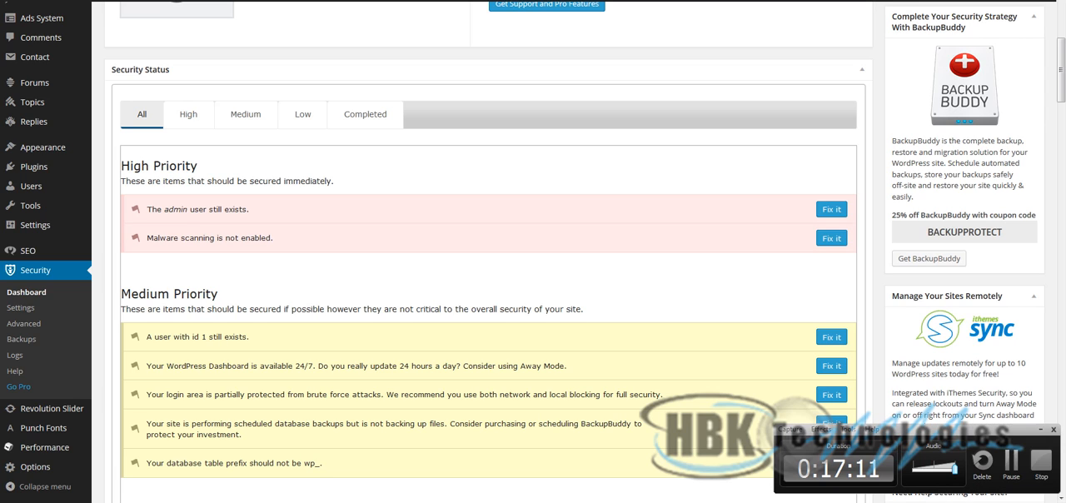